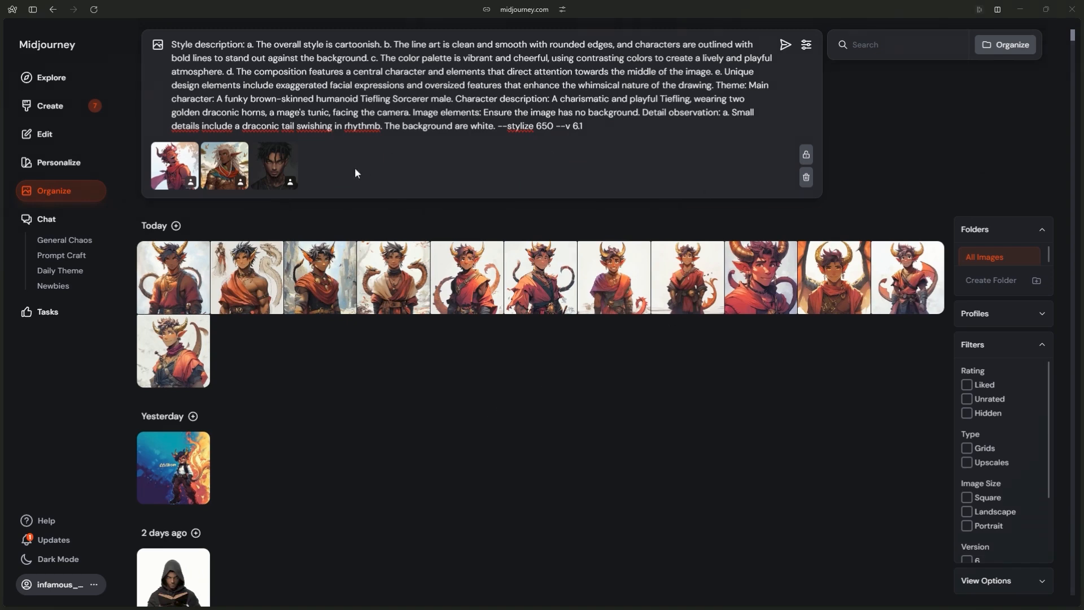
- Generate images from the brown-skinned Tiefling Sorcerer prompt and upscale the golden-horned portrait in a red cloak with the Subtle option
left_click(782, 52)
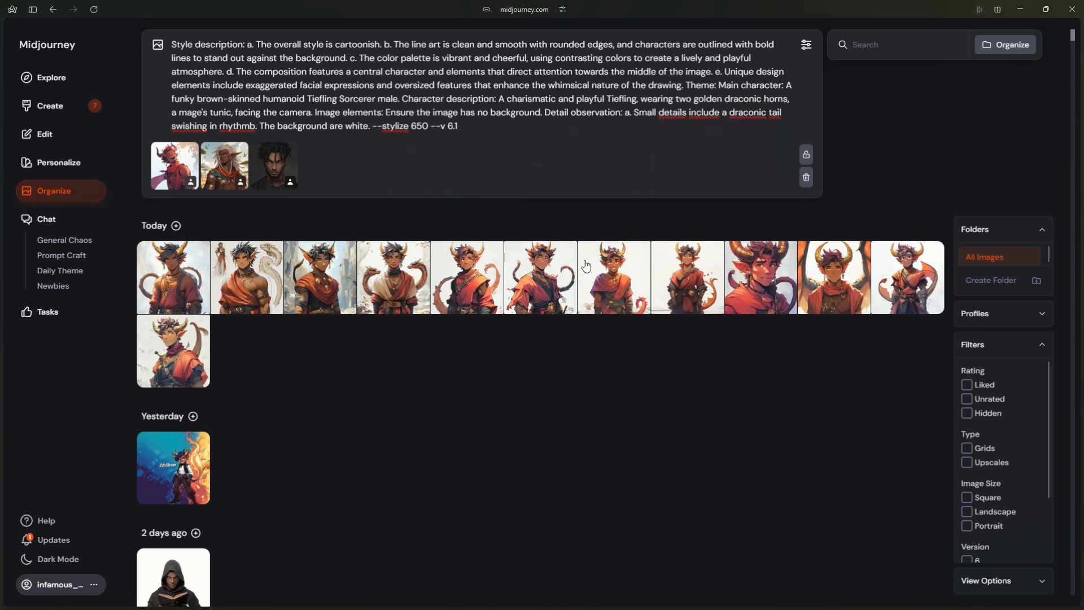
key("Return")
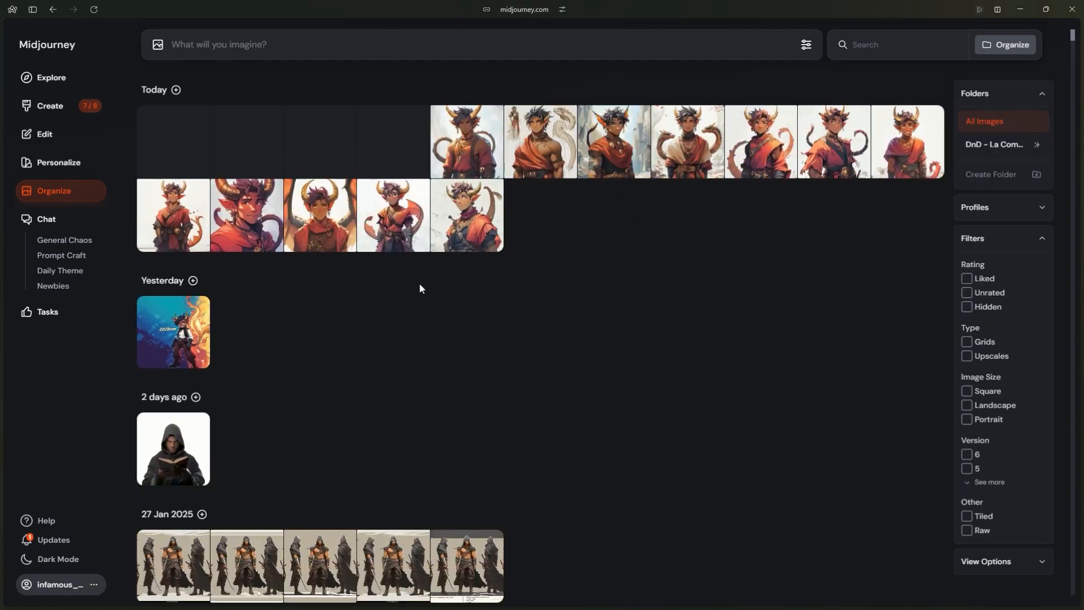
left_click(419, 242)
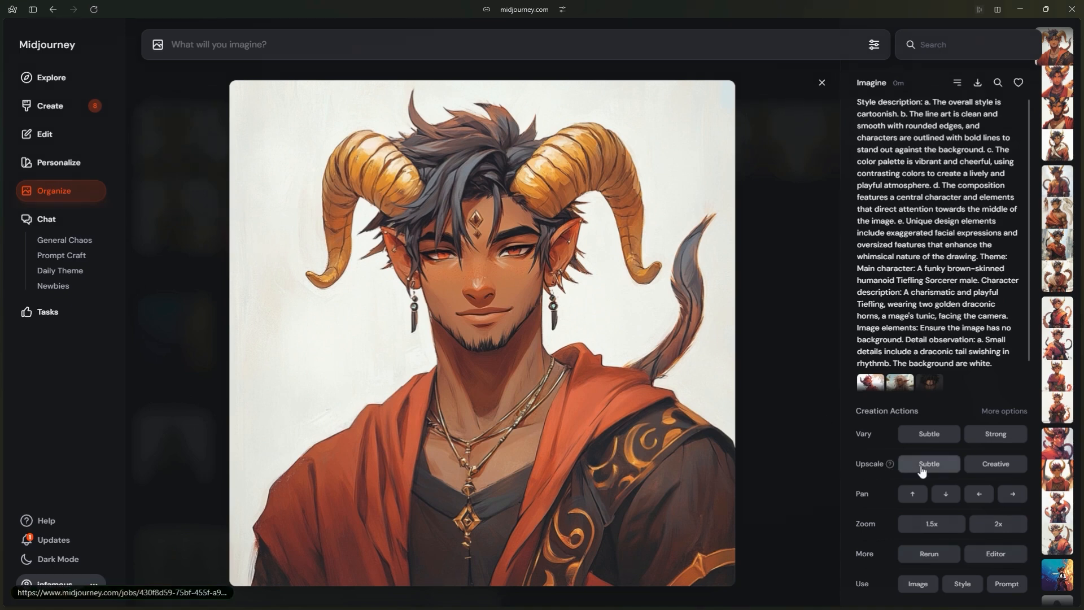
left_click(922, 470)
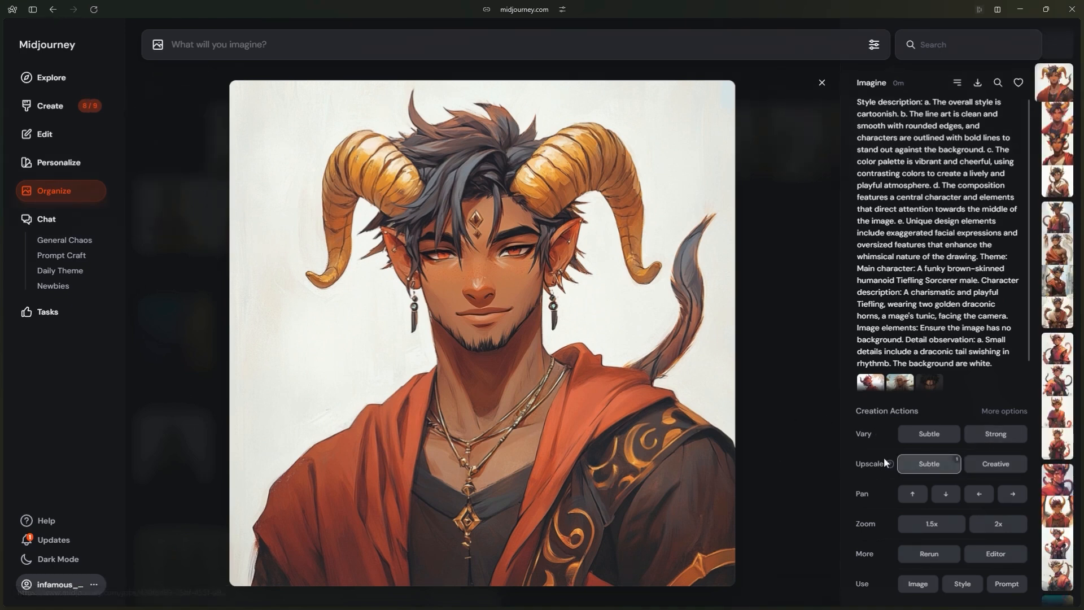
- View the upscaled Tiefling portrait at full size and save the image to the computer
left_click(760, 370)
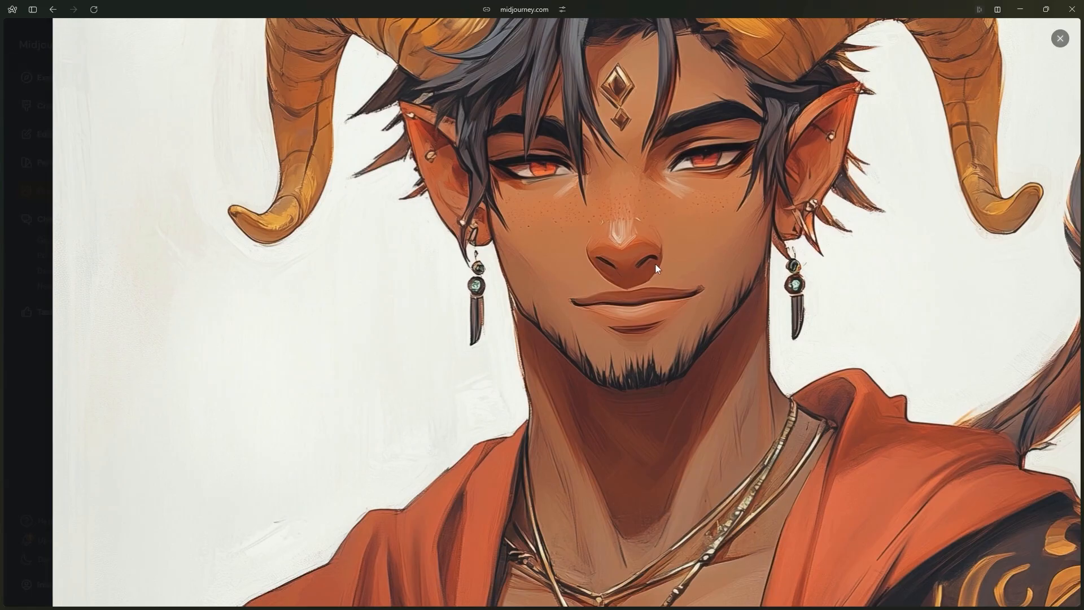
left_click(654, 319)
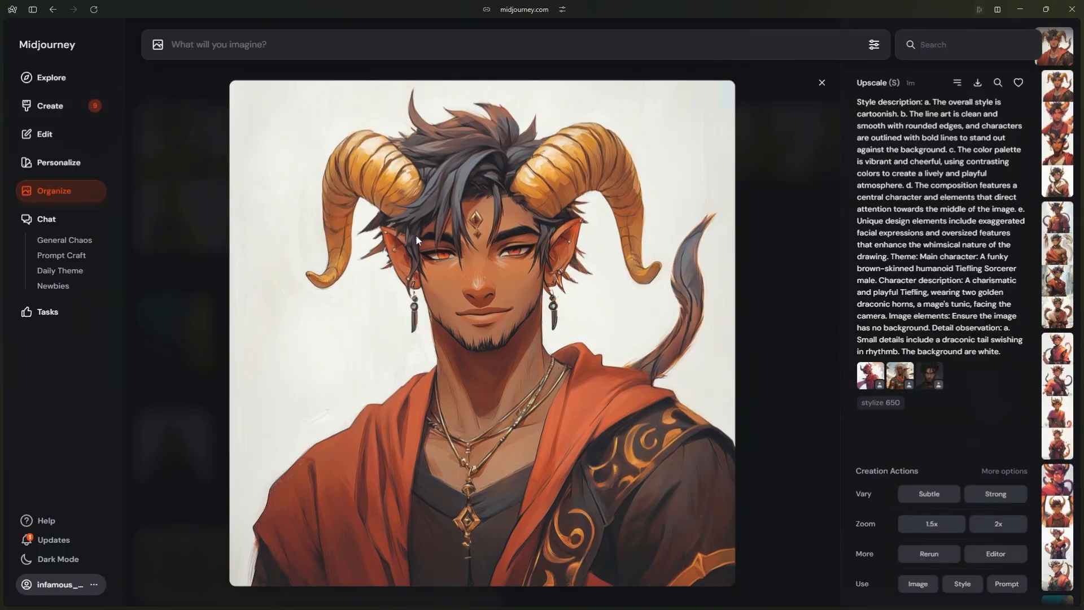
right_click(439, 246)
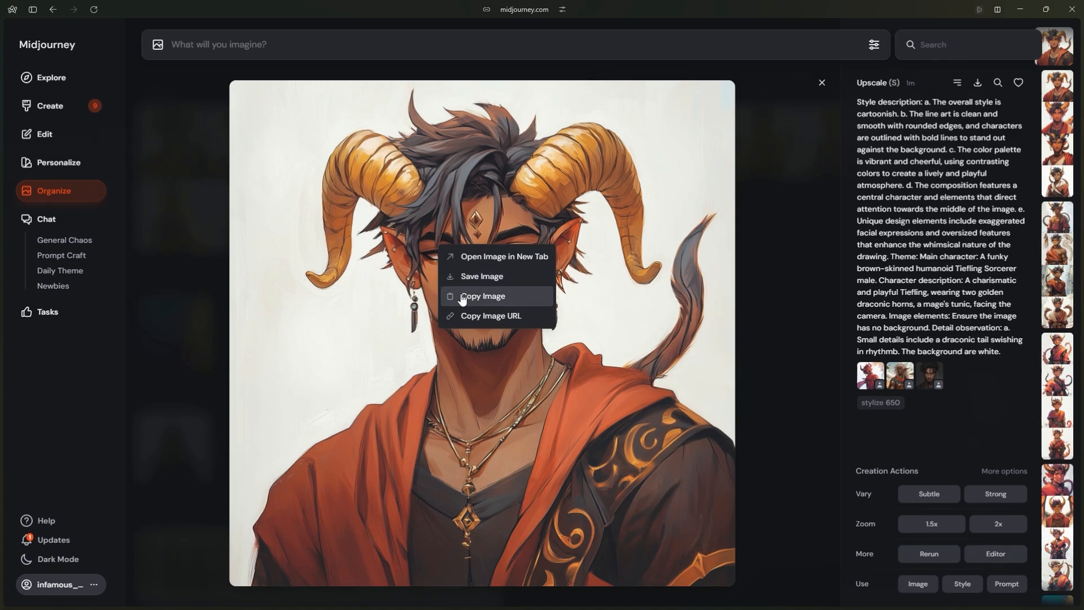
left_click(477, 283)
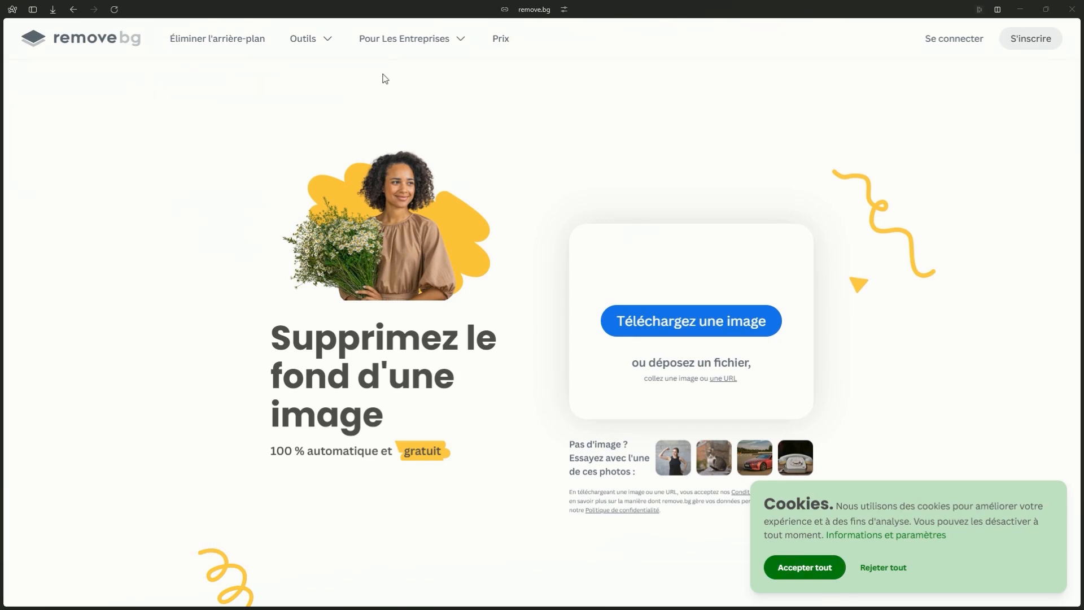
- On remove.bg, upload today's saved Tiefling portrait from the Téléchargements folder to remove its background
left_click(700, 320)
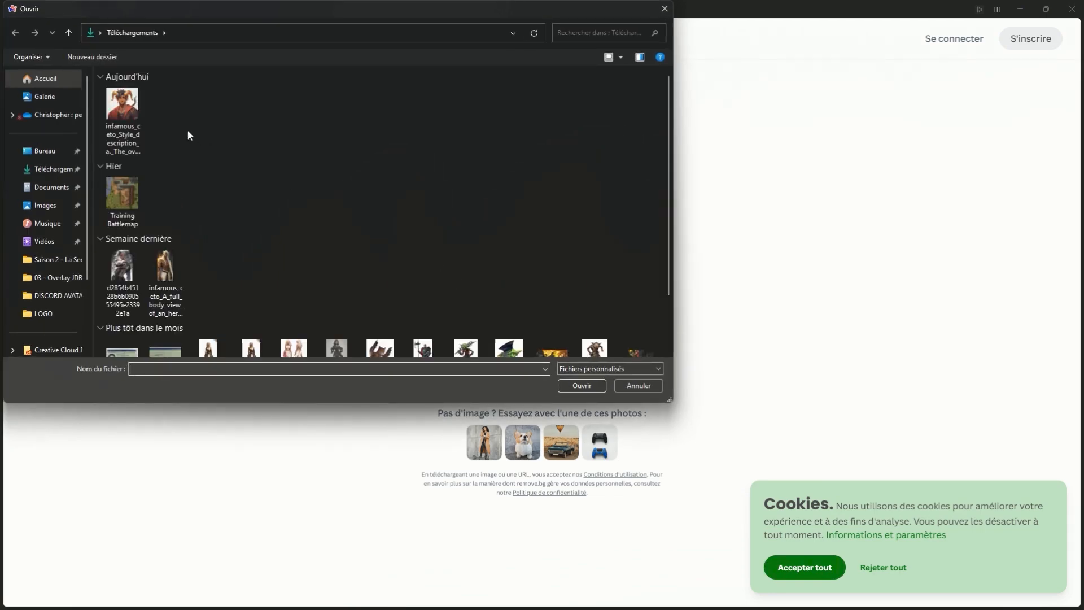
left_click(123, 116)
double_click(123, 116)
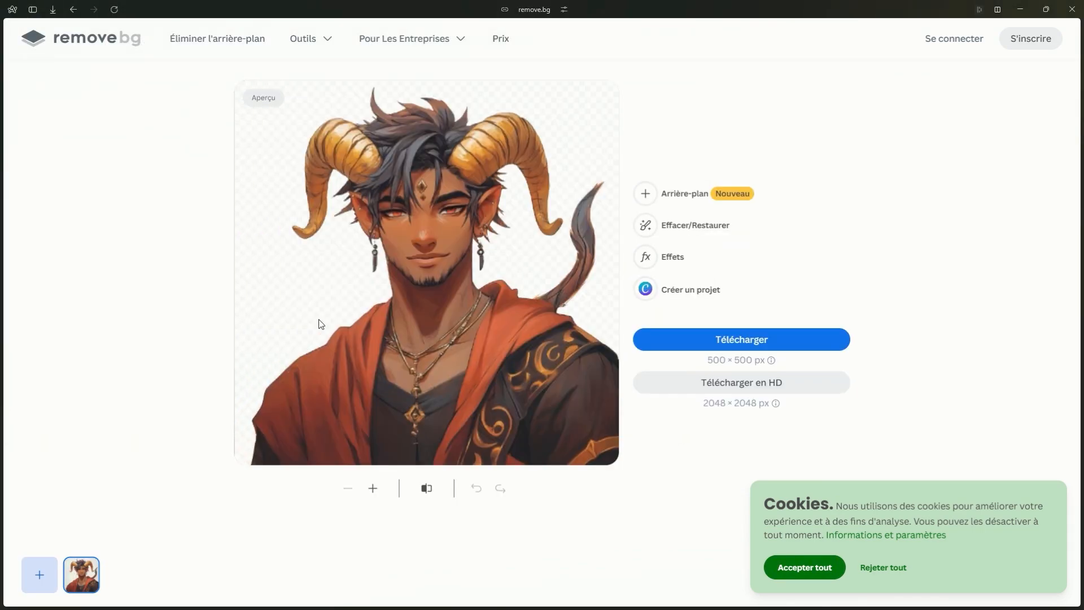
- Download the background-free portrait at 500 × 500 px and check the browser's downloads
left_click(753, 341)
left_click(752, 342)
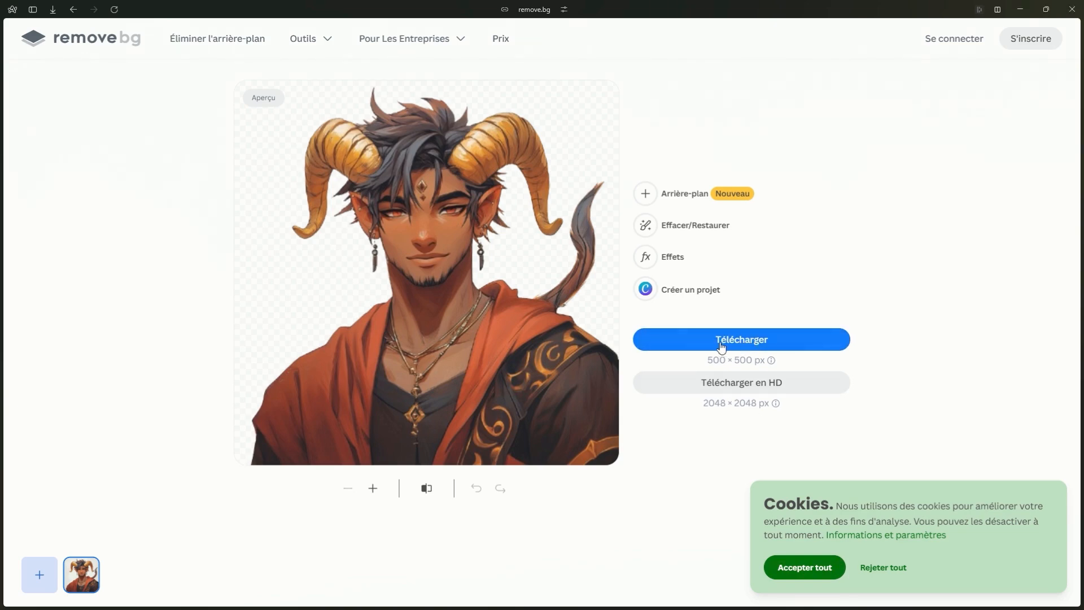
left_click(53, 9)
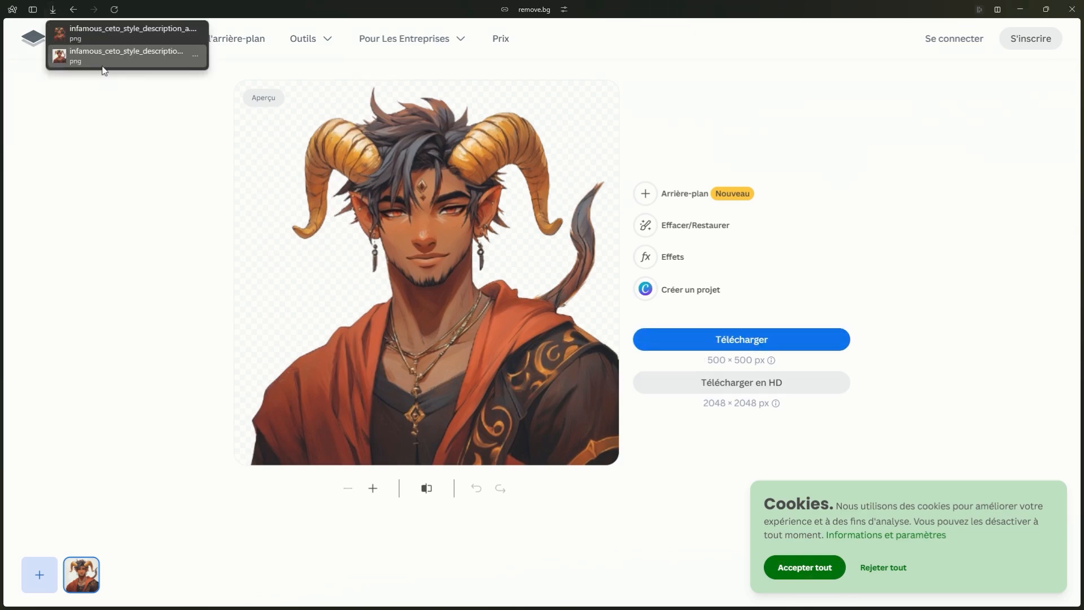
left_click(146, 180)
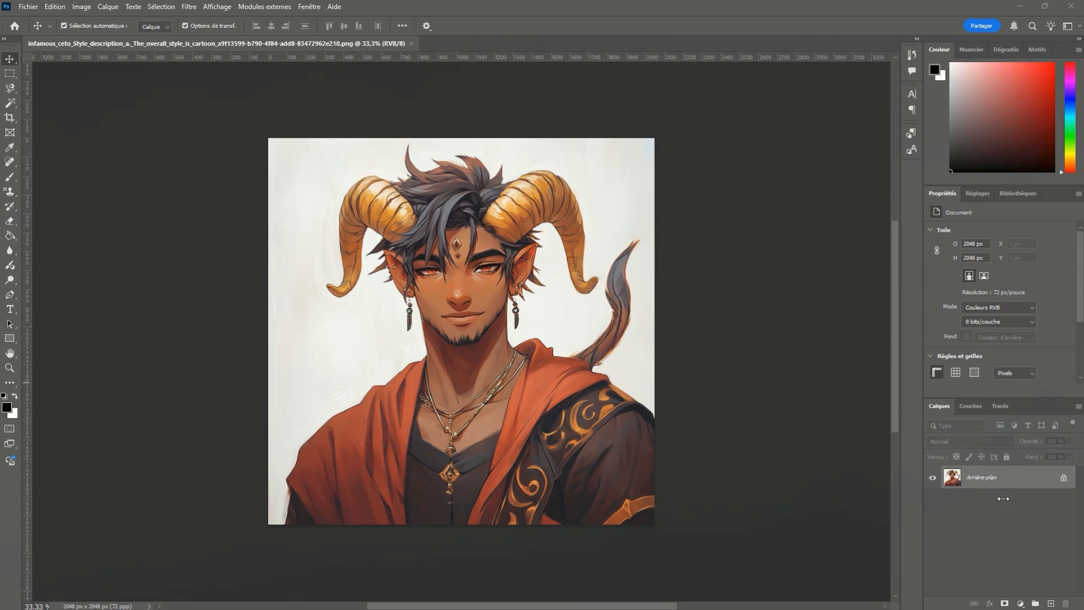
- In Photoshop, unlock the portrait's background layer, copy its automatically selected subject to a new layer, and hide the original layer
left_click(1063, 478)
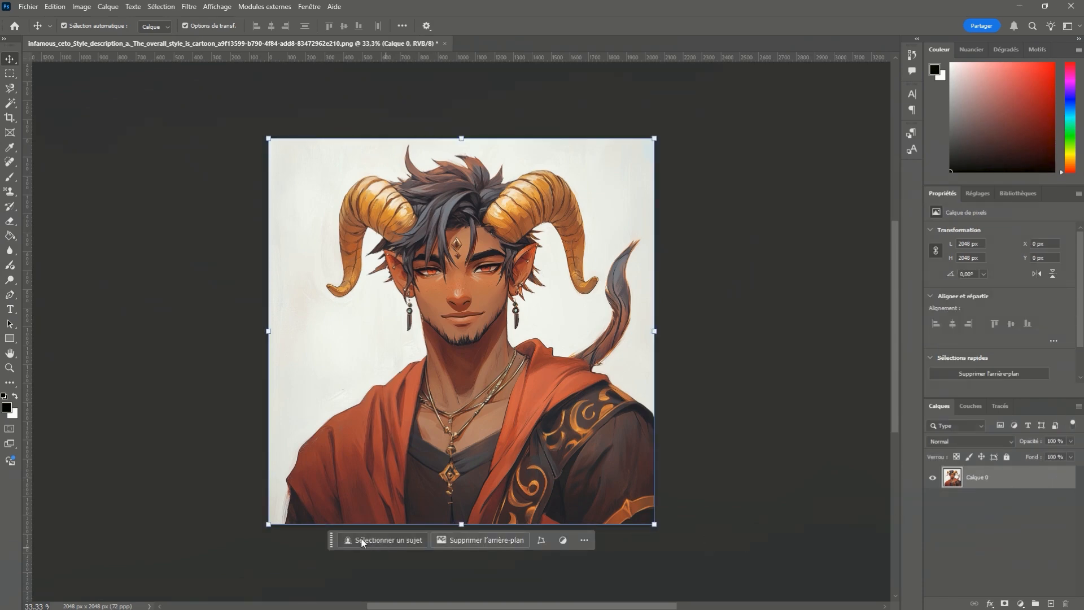
left_click(380, 541)
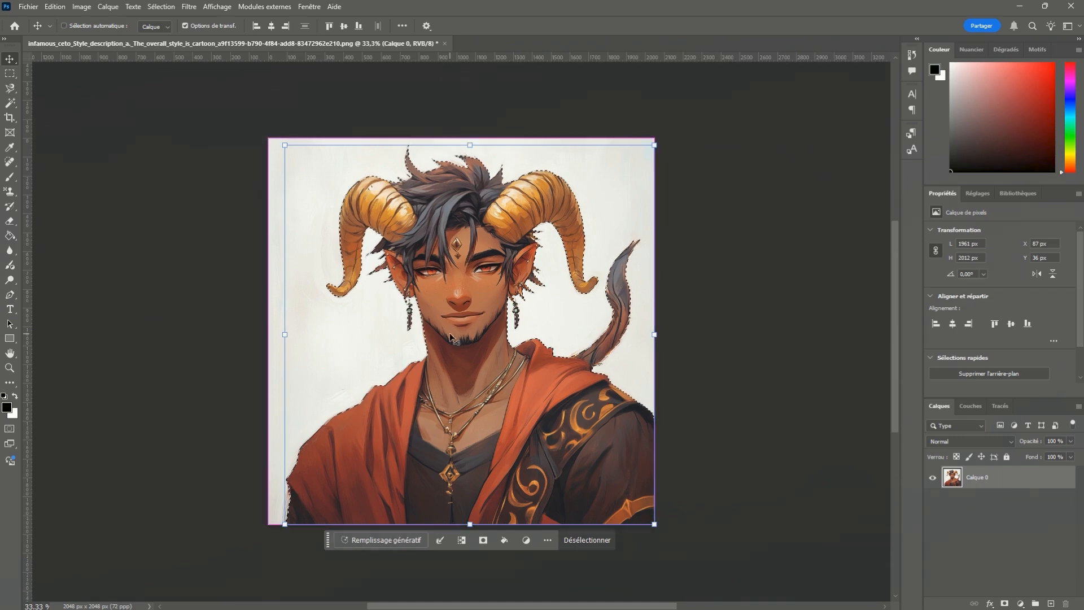
key("ctrl+d")
key("ctrl+j")
left_click(932, 500)
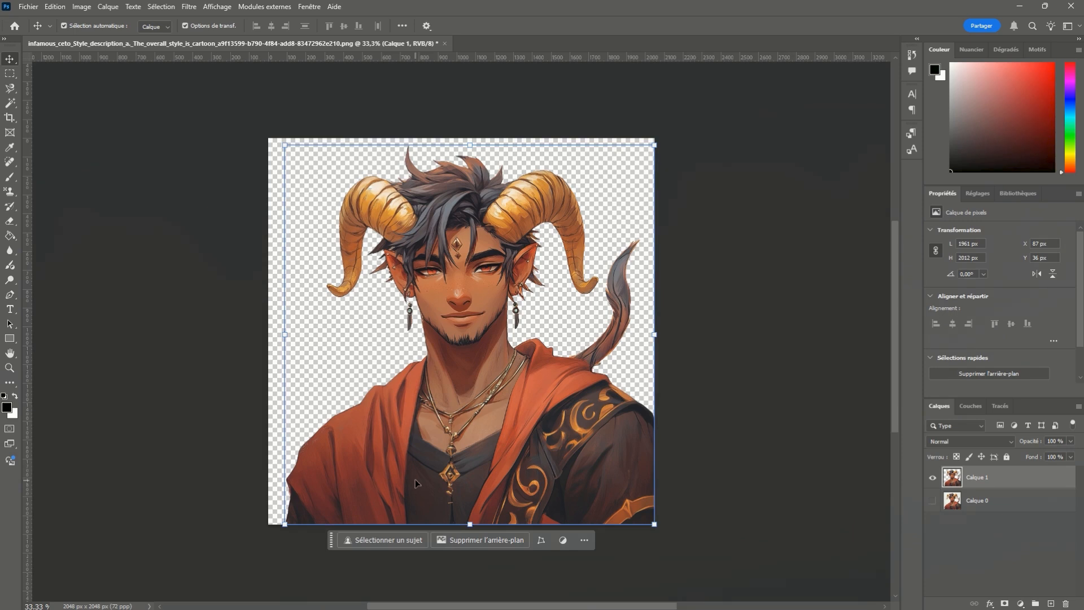
left_click(757, 404)
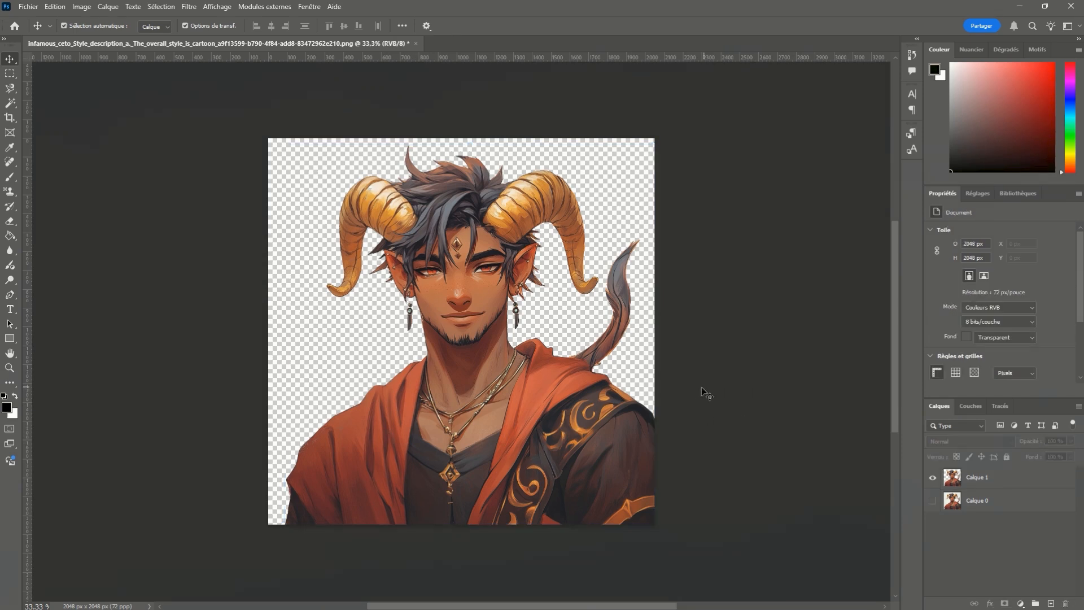
- Duplicate the cut-out character layer and rename the lower copy as Avatar no speak
left_click(522, 375)
left_click(993, 481)
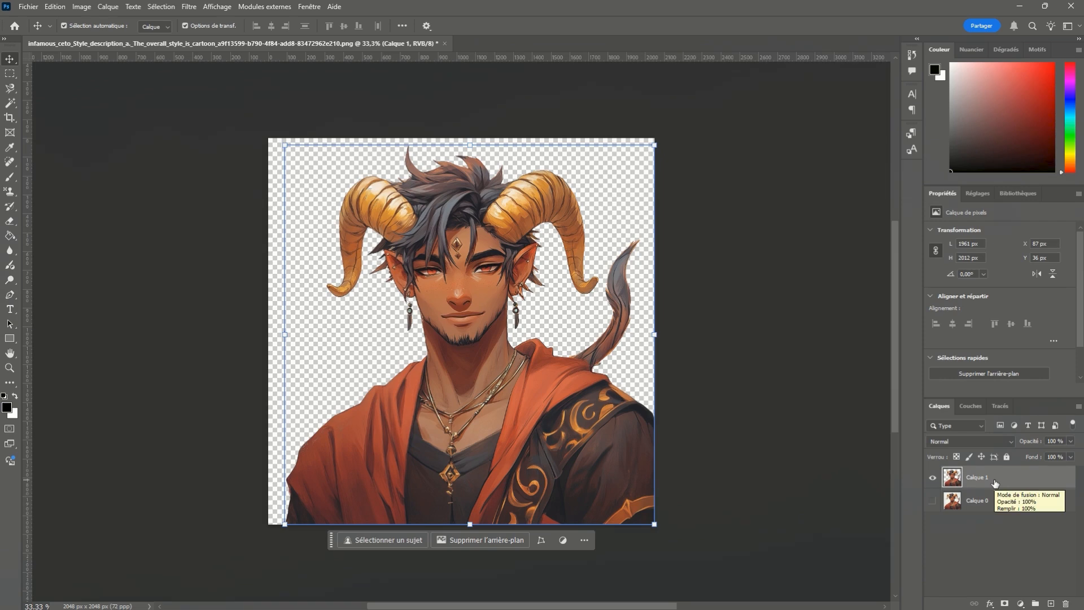
key("ctrl+j")
left_click(985, 493)
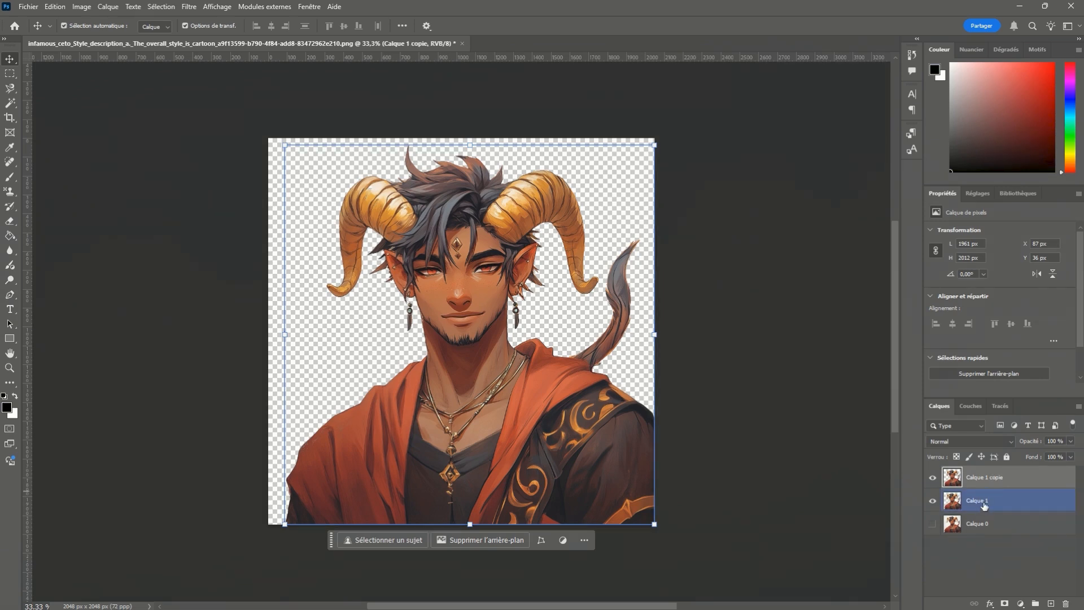
double_click(982, 500)
type("Aya")
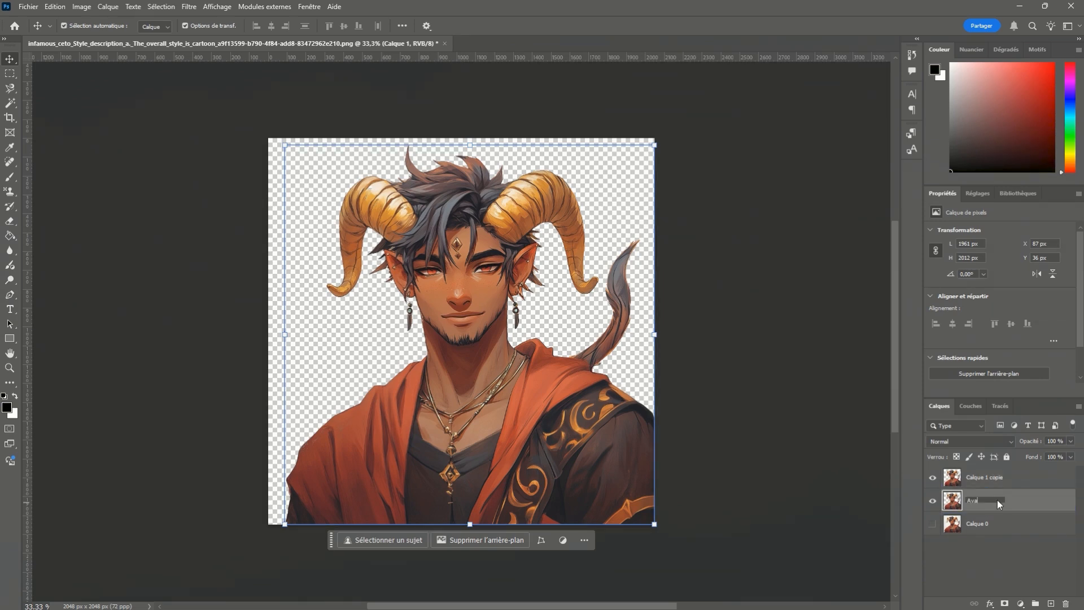
type("tar no speak")
- Rename the duplicated character layer, the uppermost one, as Avatar speak
double_click(985, 478)
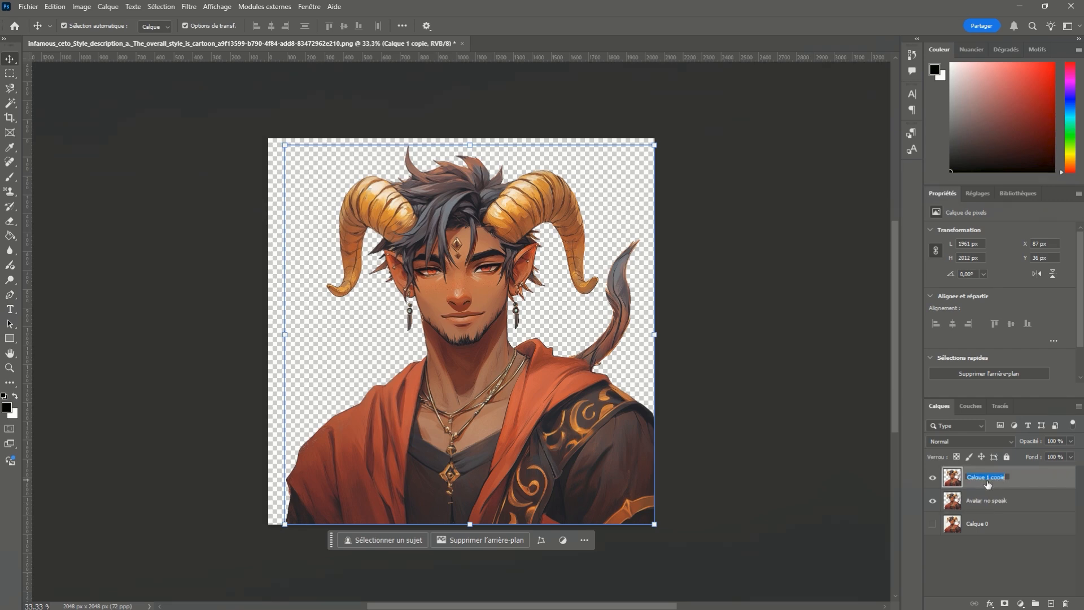
type("Avatar speak")
key("Return")
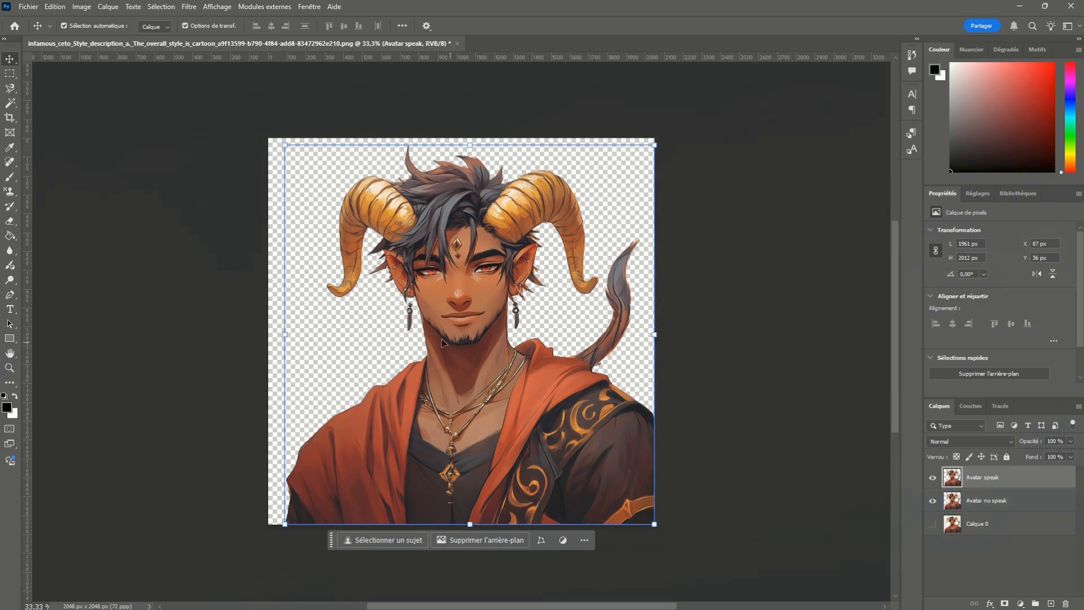
- Lasso the character's mouth on the Avatar speak layer and run Generative Fill with the prompt "bouche masculine qui parle"
left_click(9, 74)
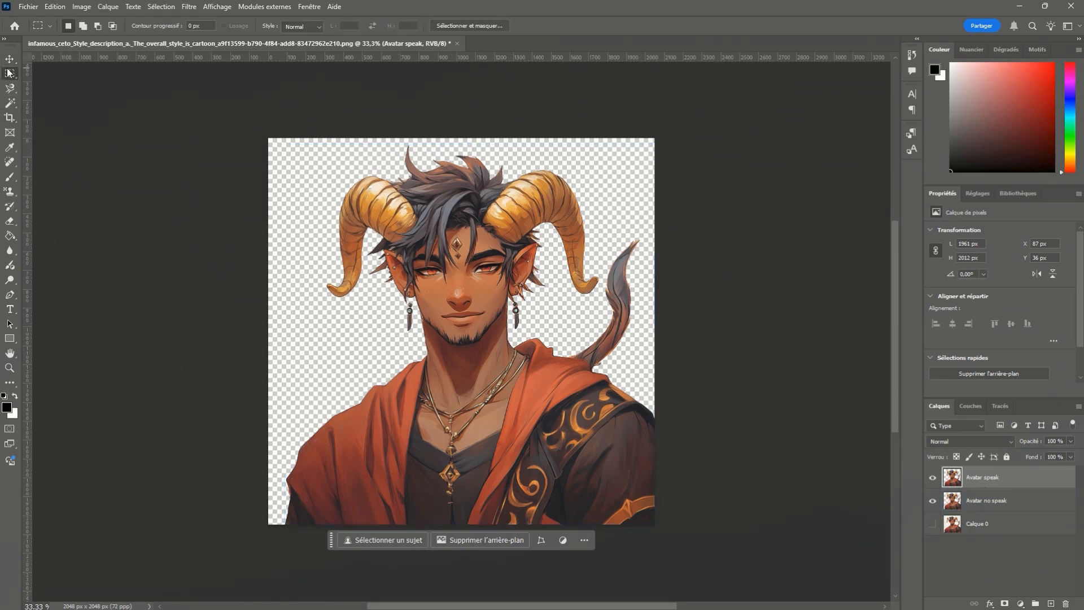
scroll(440, 316, "up", 5)
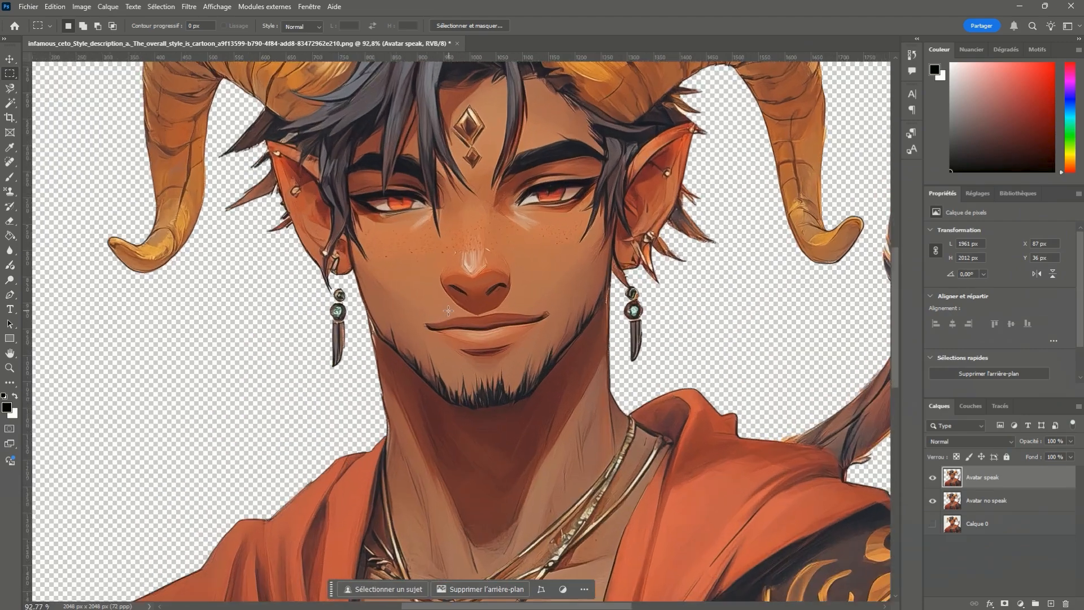
key("l")
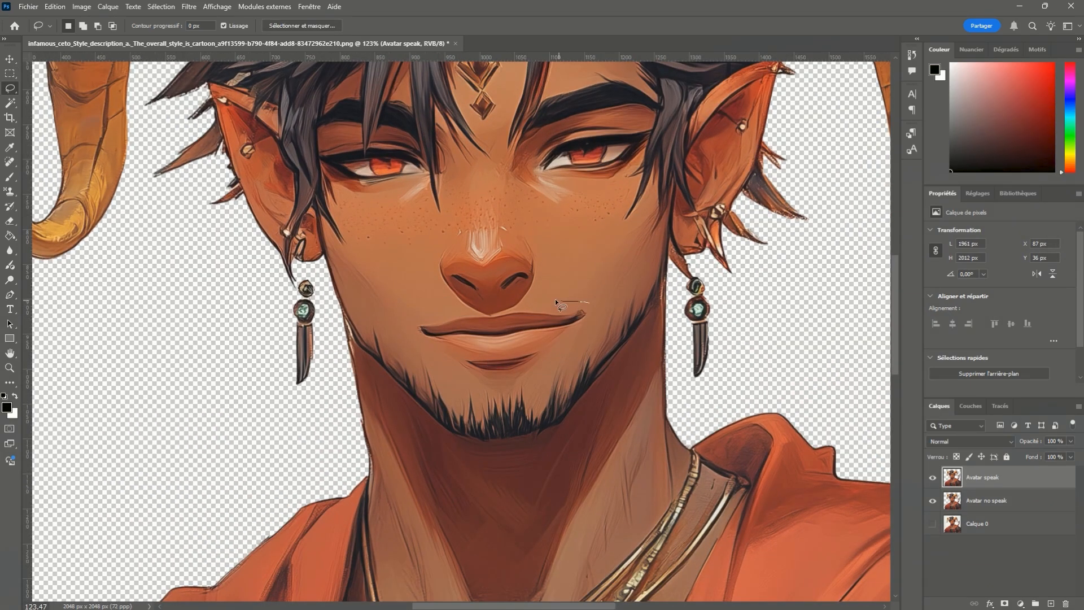
left_click_drag(470, 308, 598, 305)
left_click(471, 412)
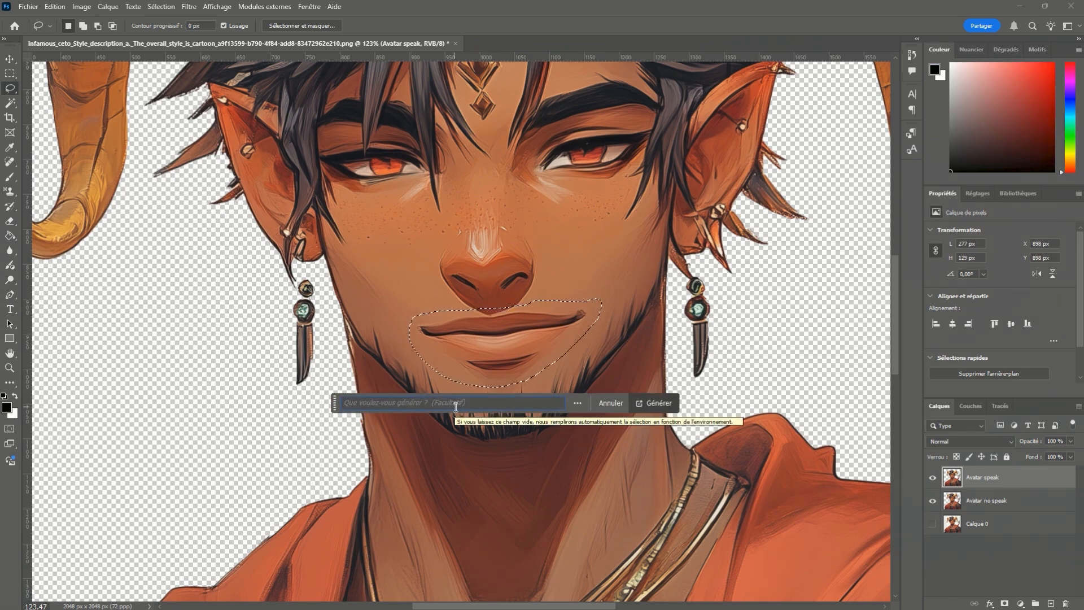
type("bouche masculine qui parle")
key("Return")
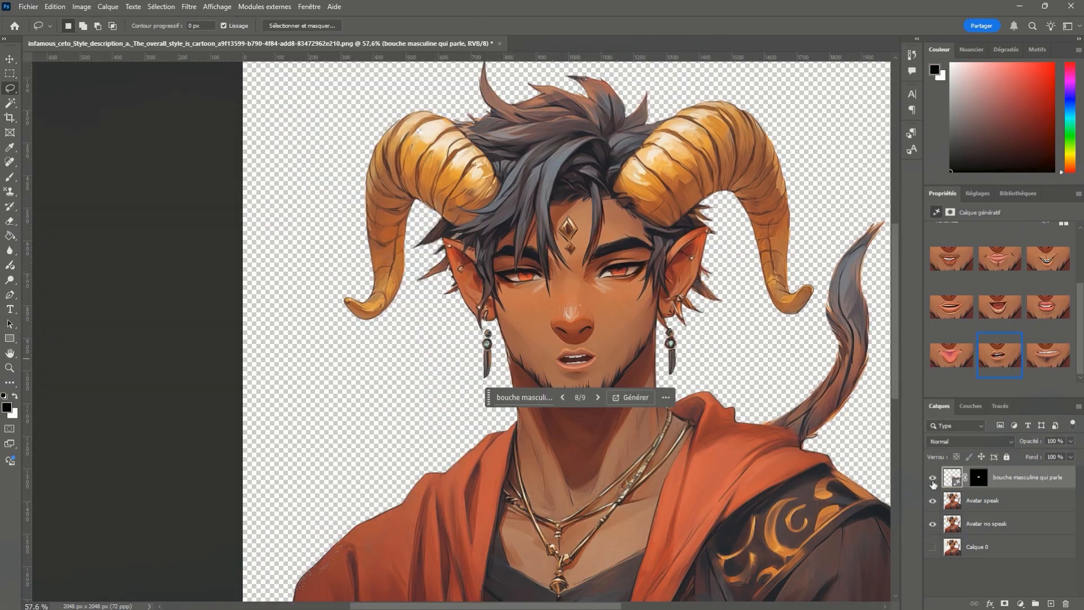
- Compare the face with and without the generated mouth and choose variation 8 of 9, the slightly open mouth
left_click(934, 480)
left_click(933, 478)
left_click(999, 306)
left_click(998, 356)
- Save a WebP copy of the open-mouth character as AVATAR TALK in the DISCORD AVATARS folder
key("alt+ctrl+s")
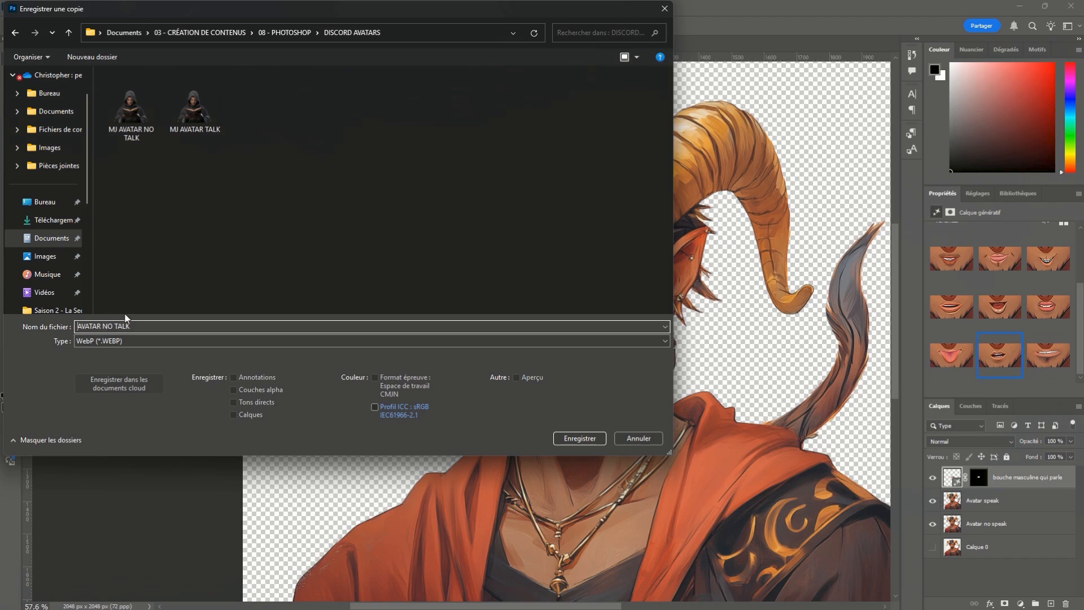
left_click(132, 327)
double_click(106, 327)
key("BackSpace")
left_click(587, 441)
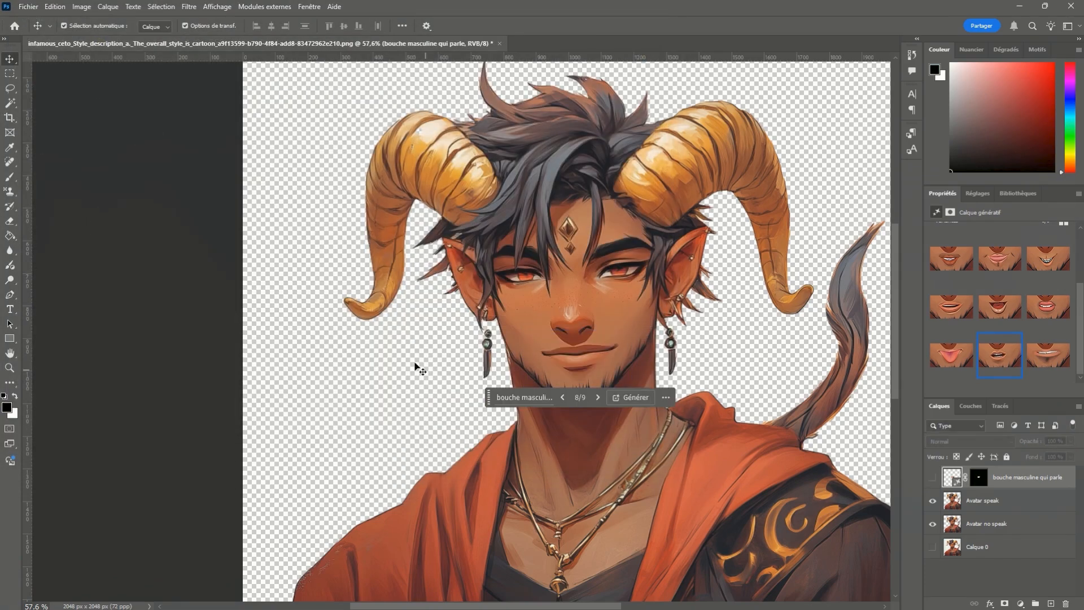
- With the generated mouth layer hidden, save a WebP copy as AVATAR NO TALK in the DISCORD AVATARS folder
key("alt+ctrl+s")
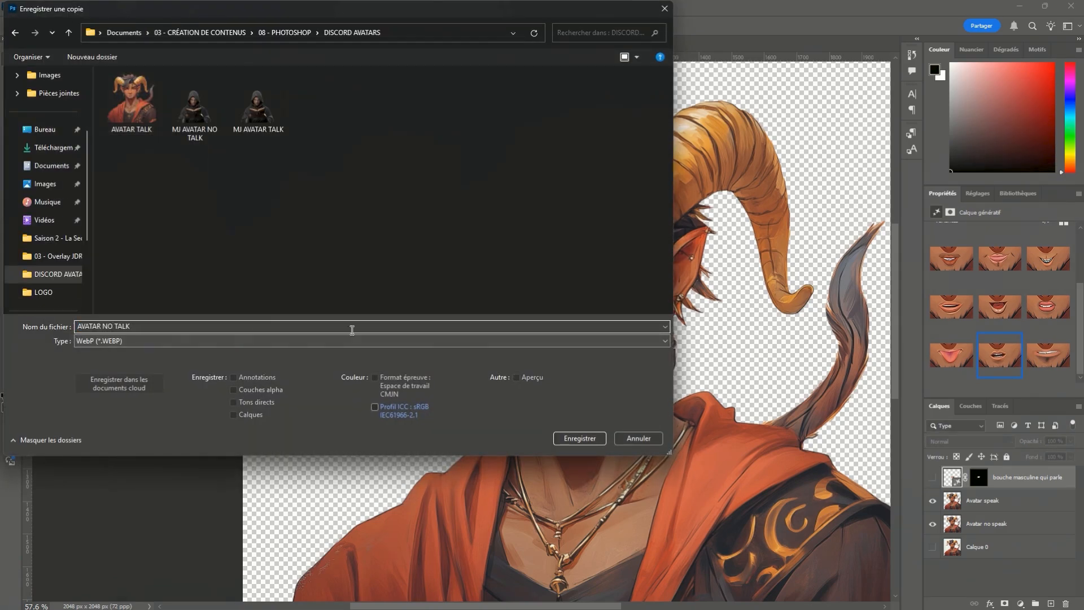
left_click(578, 438)
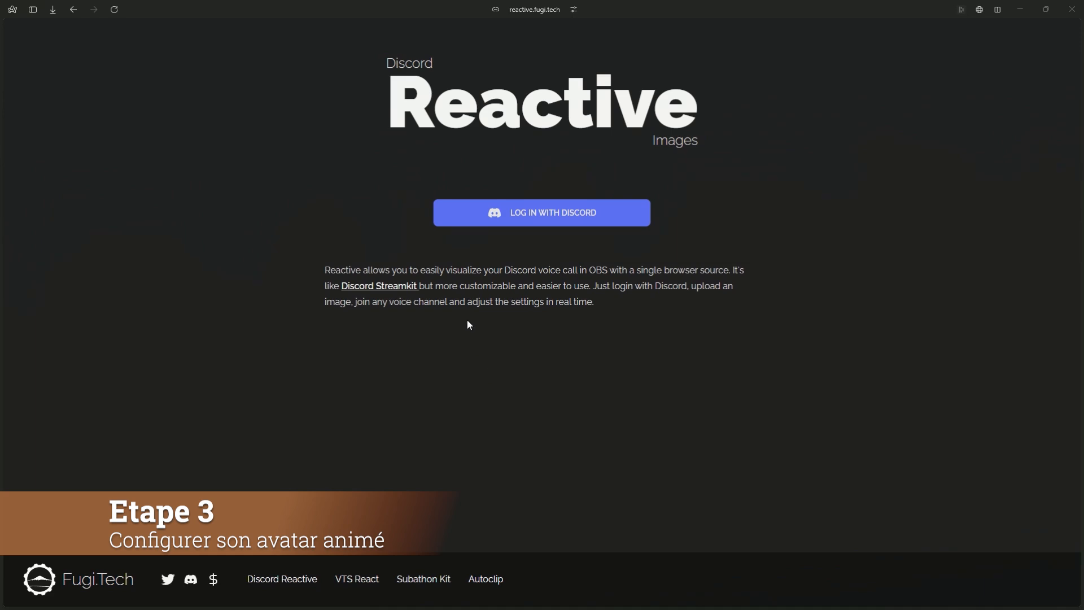
- On the Reactive Images site, log in with Discord, authorize the account access, and dismiss the page translation offer
left_click(533, 219)
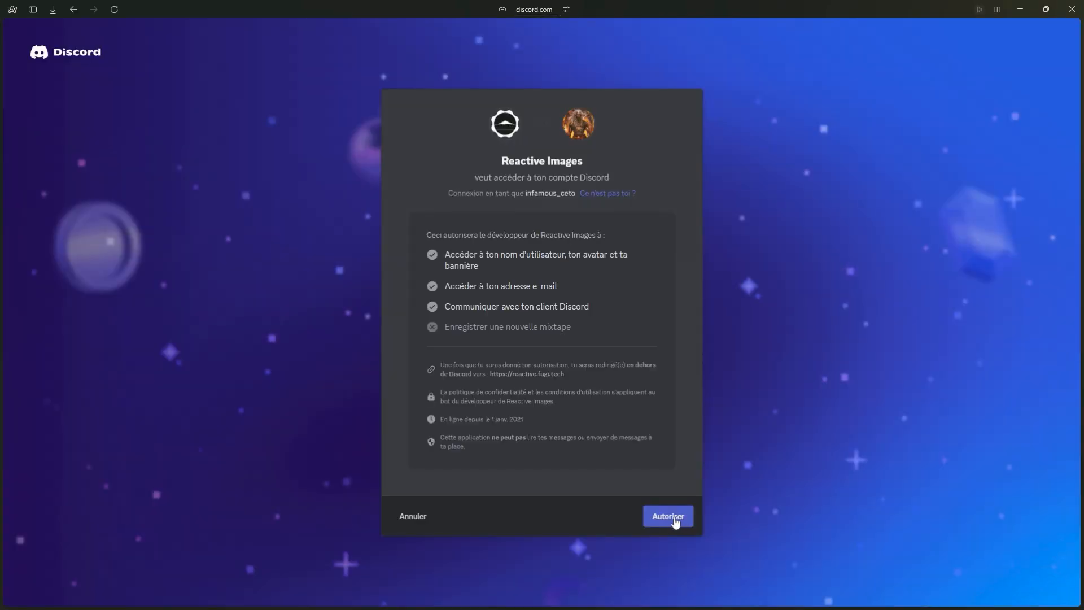
left_click(672, 521)
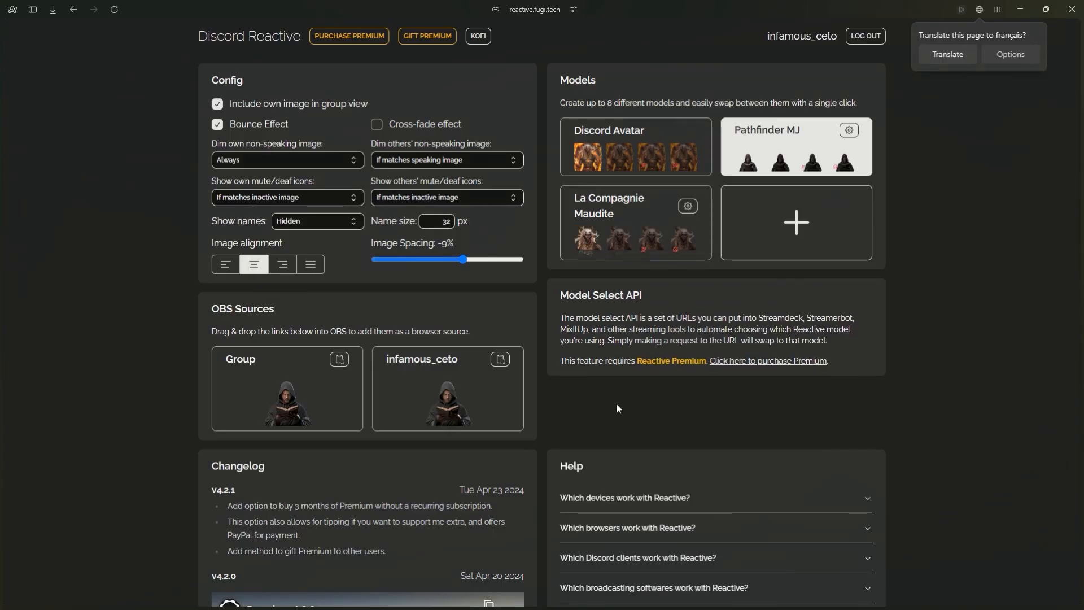
left_click(929, 154)
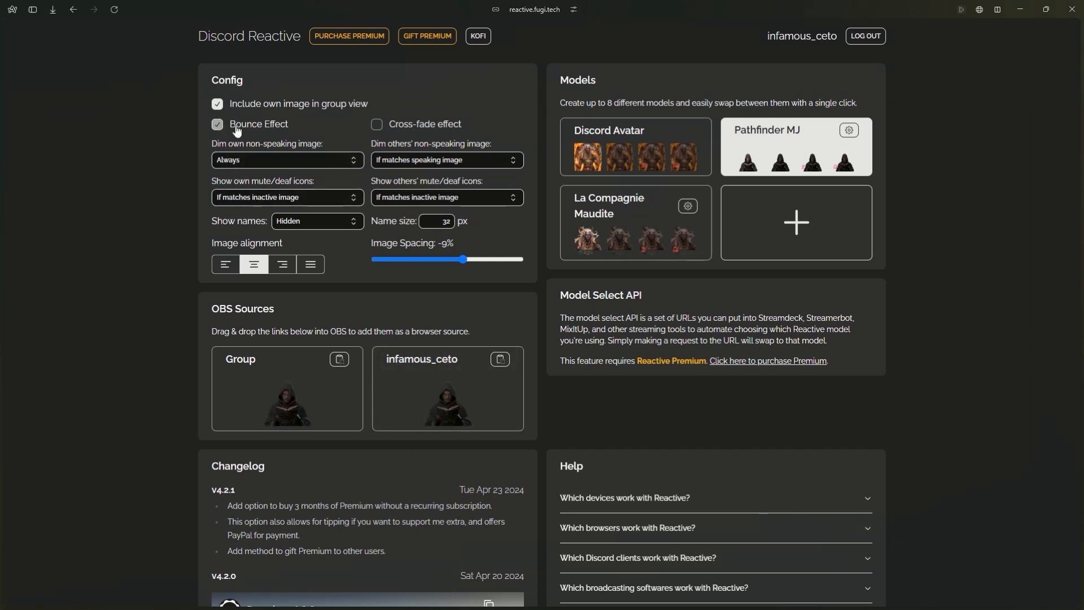
- Toggle the Bounce Effect off and back on, and enable the Cross-fade effect
left_click(217, 125)
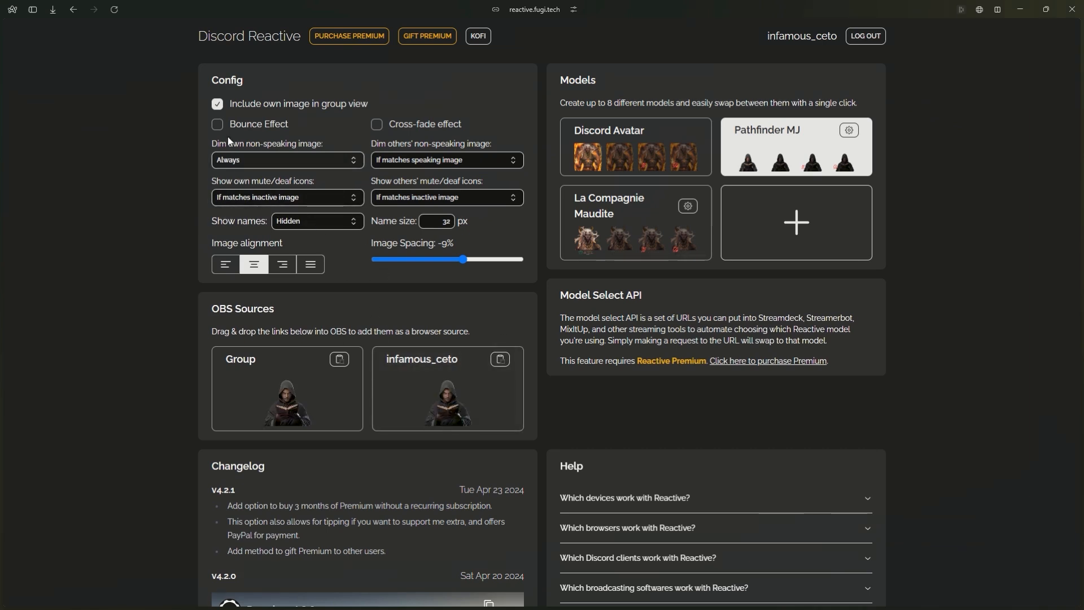
left_click(218, 124)
left_click(377, 124)
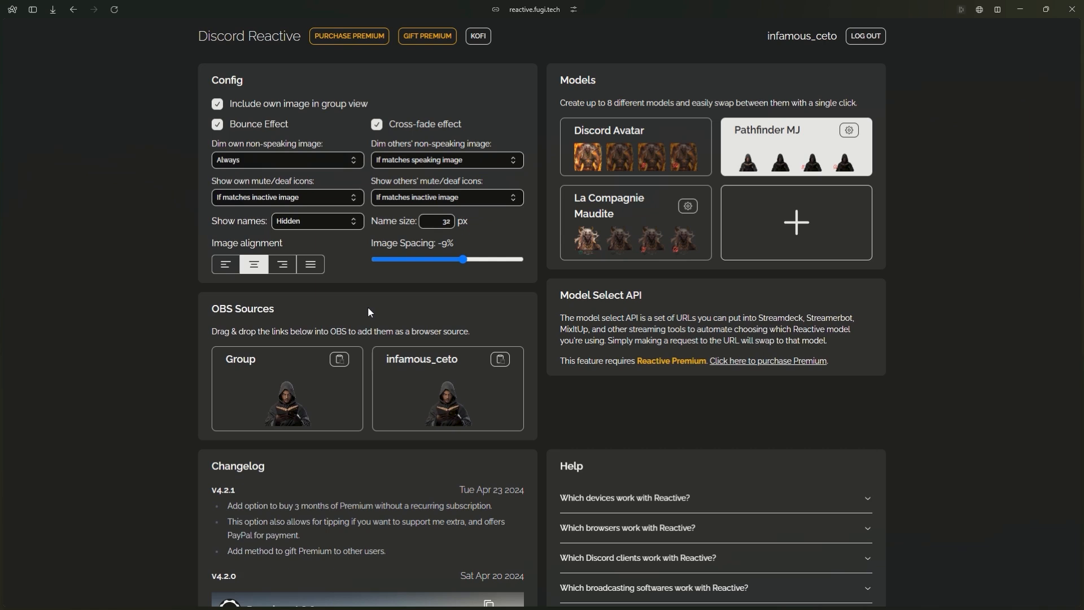
- Copy the individual OBS source link and open it in a new browser tab to preview the avatar
left_click(504, 364)
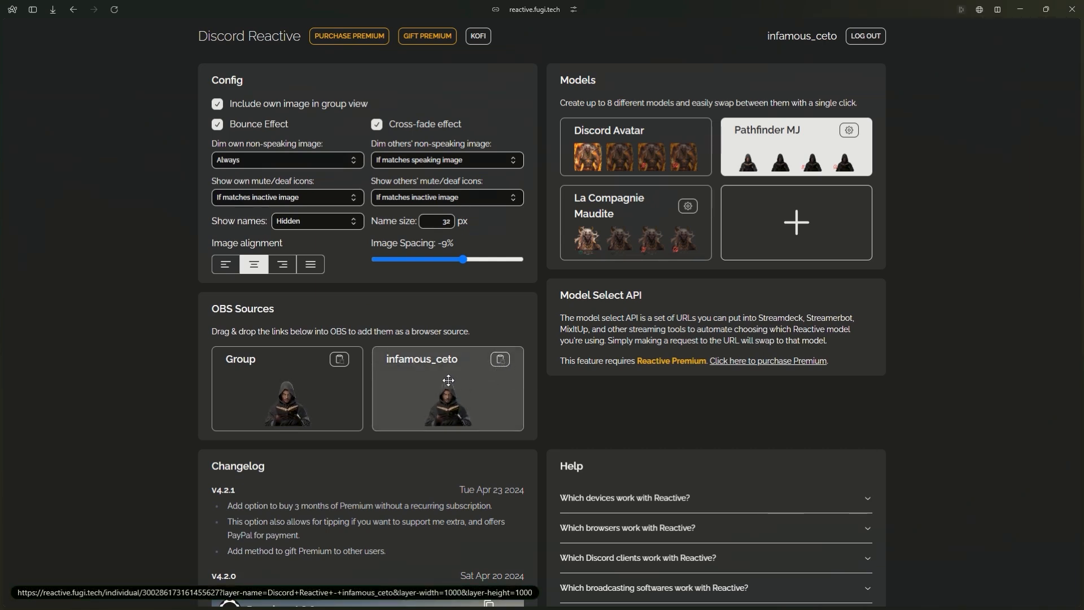
key("ctrl+t")
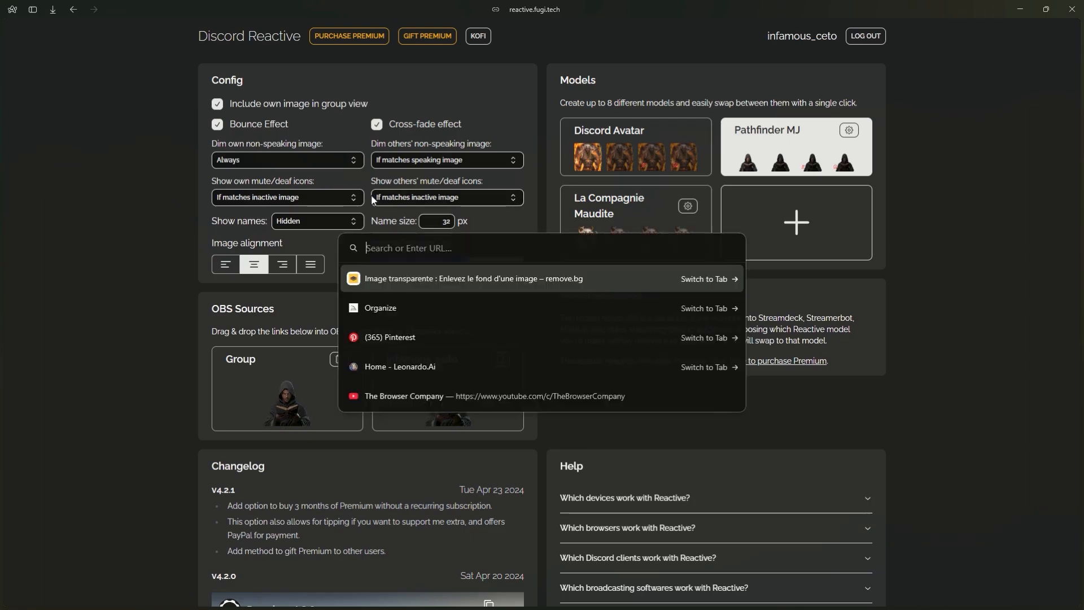
key("ctrl+v")
key("Return")
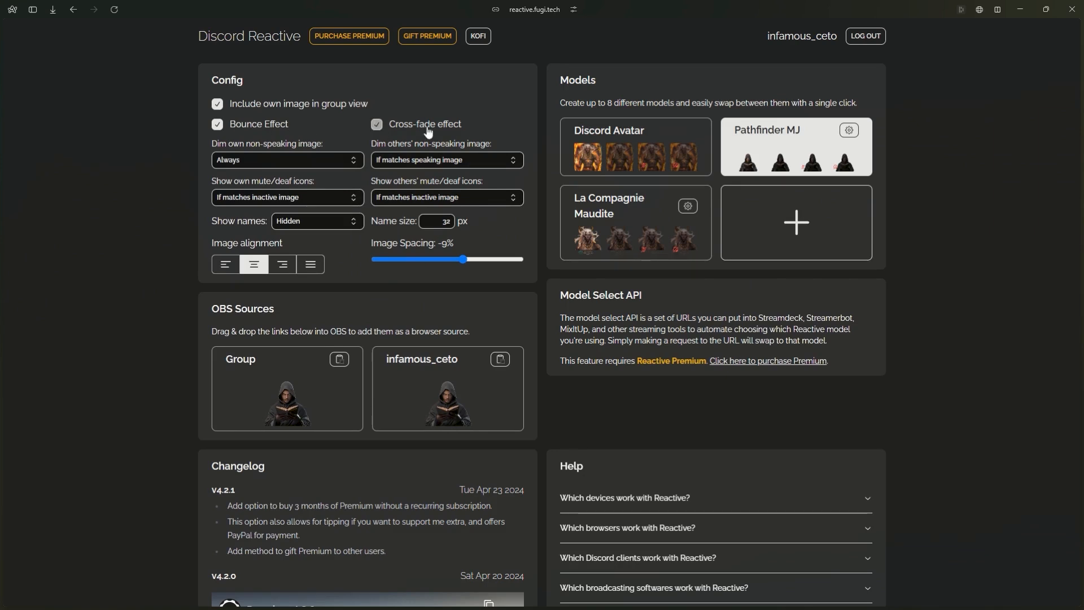
- Try Server Nickname for the displayed names and return the setting to Hidden
left_click(305, 223)
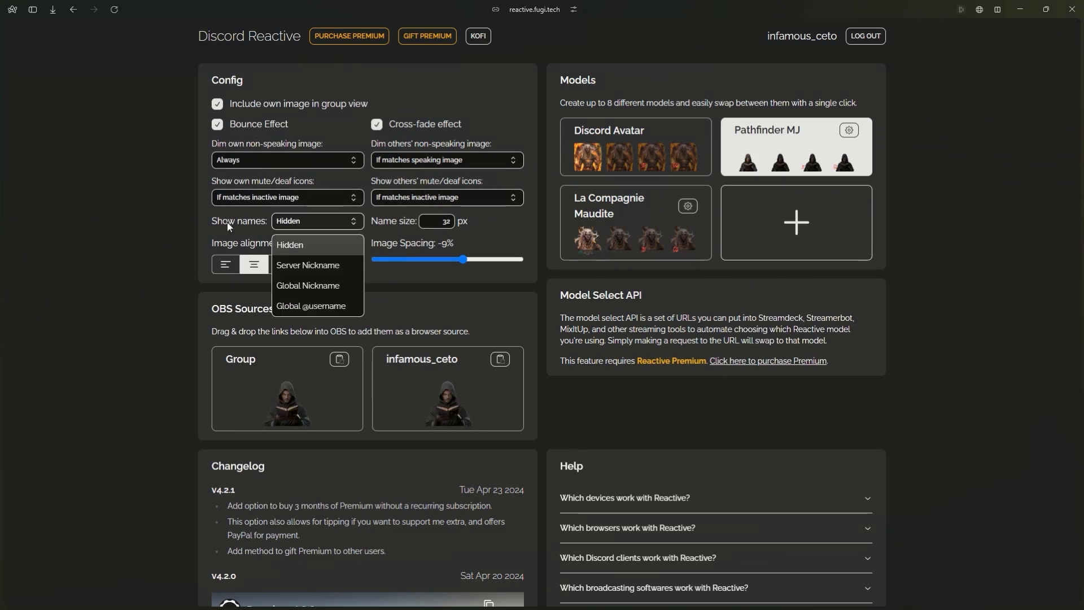
left_click(307, 227)
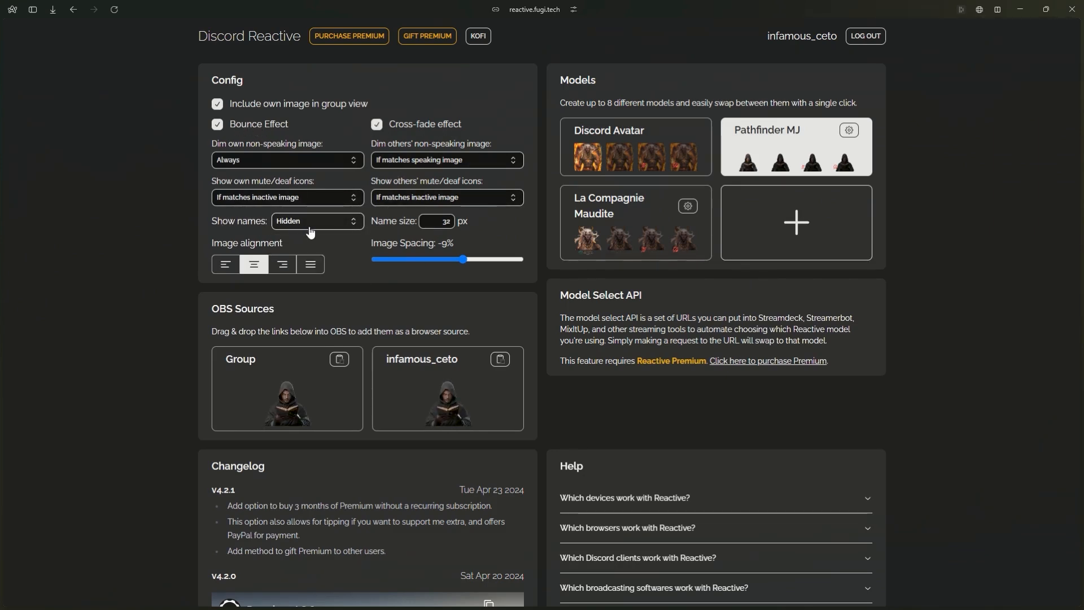
left_click(309, 225)
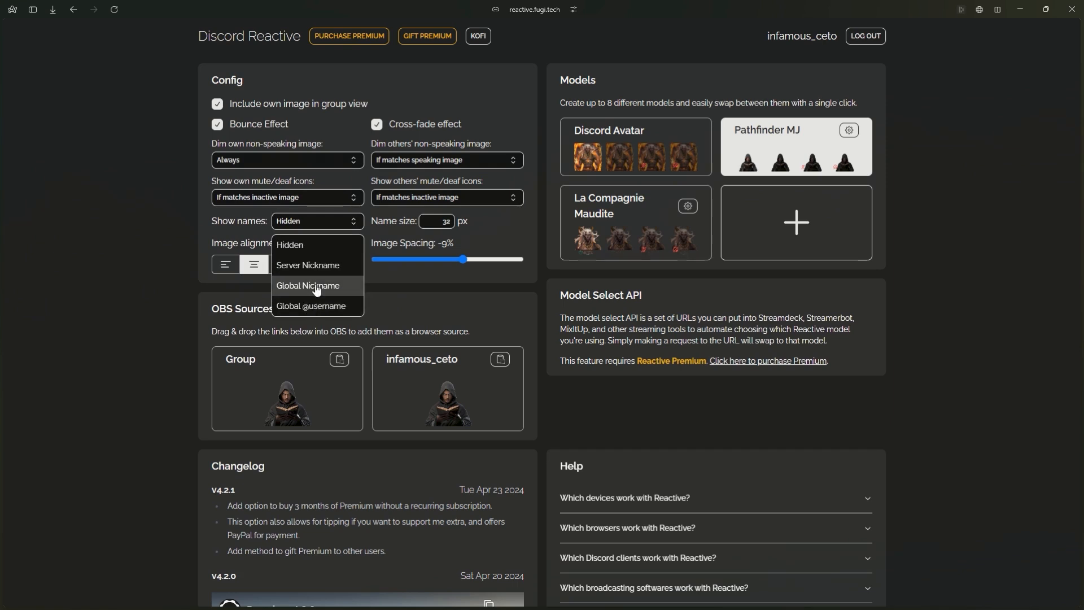
left_click(317, 267)
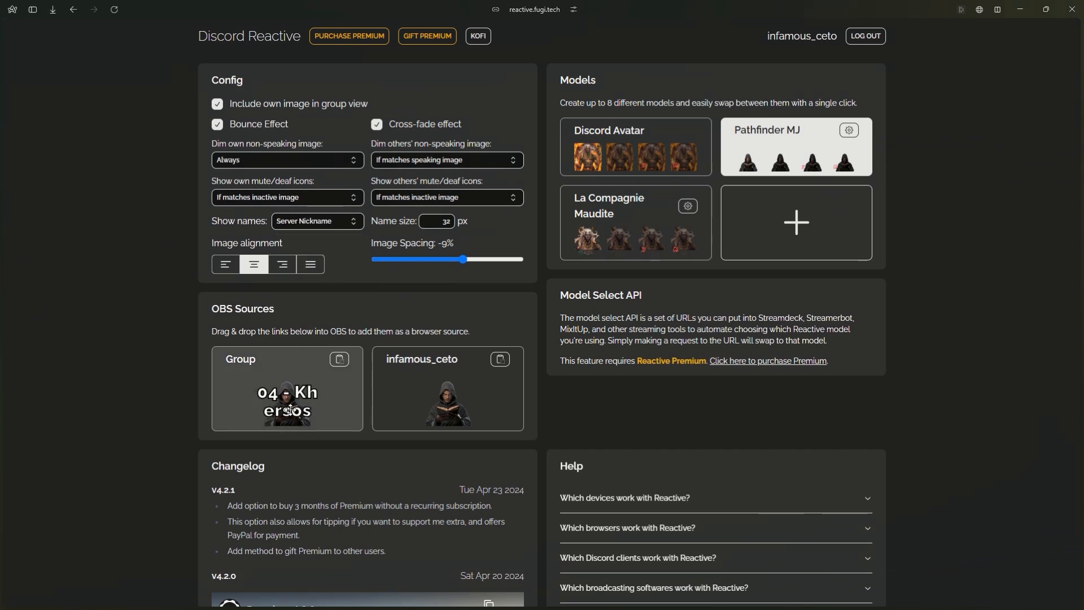
left_click(315, 226)
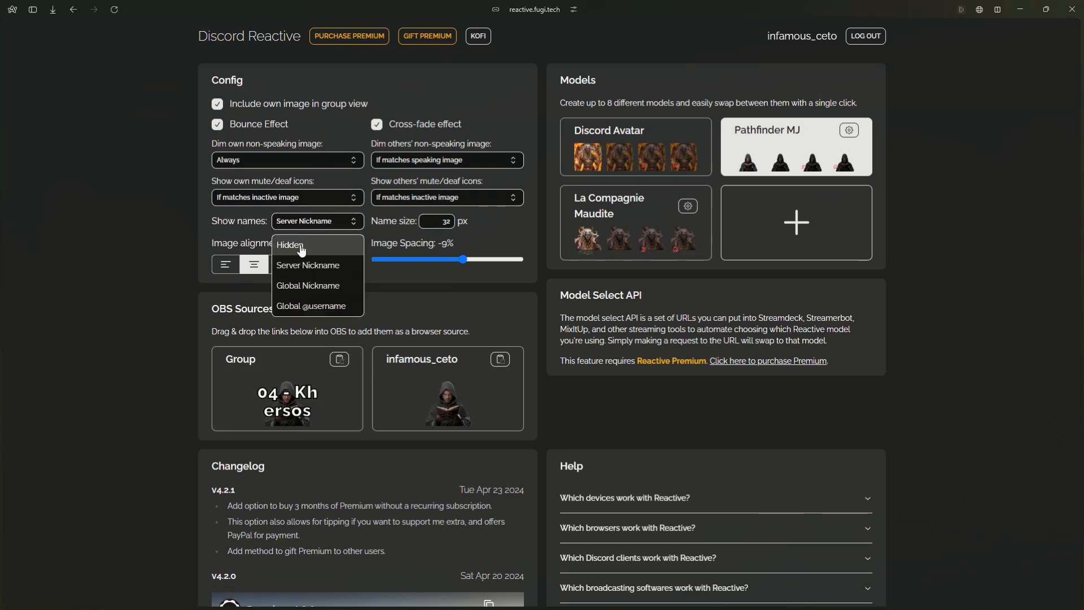
left_click(302, 250)
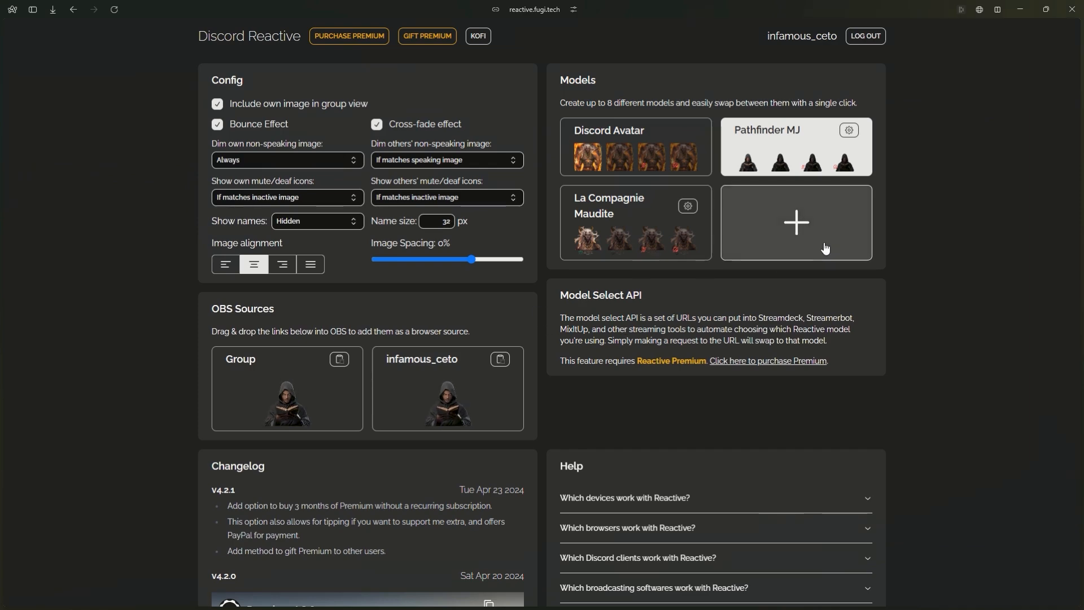
- Add a model named Tutoriel Avatar Youtube and assign AVATAR TALK as its speaking image
left_click(798, 224)
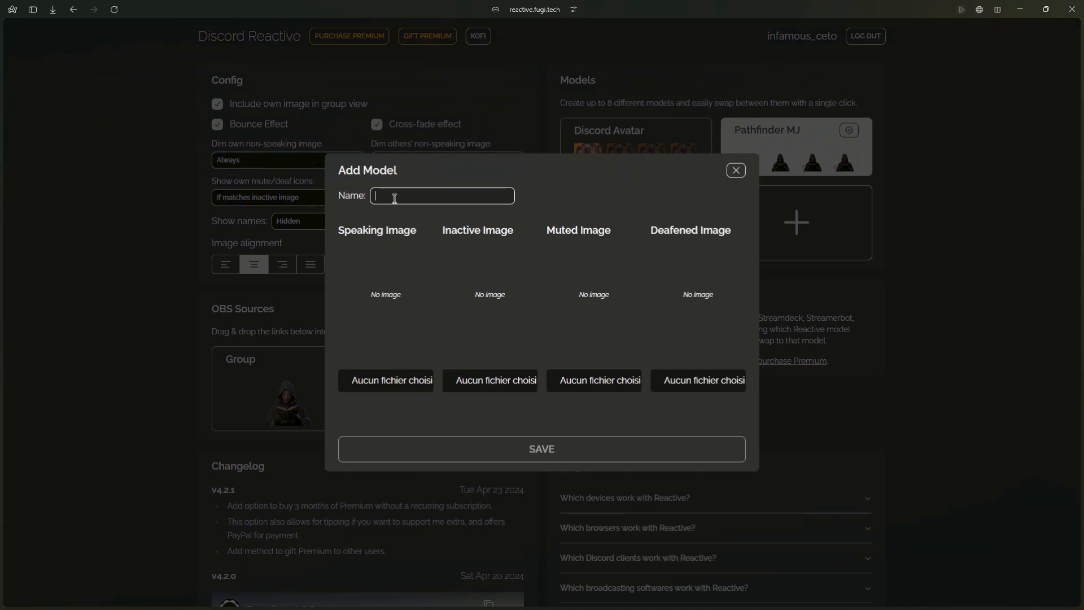
type("Tutoriel Avatar Youtube")
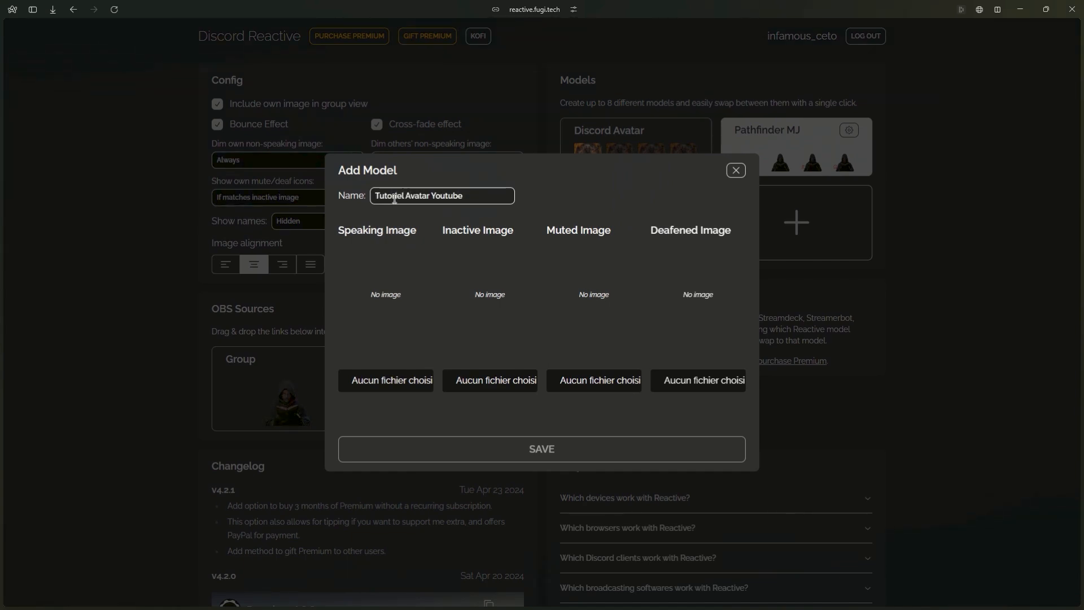
left_click(393, 382)
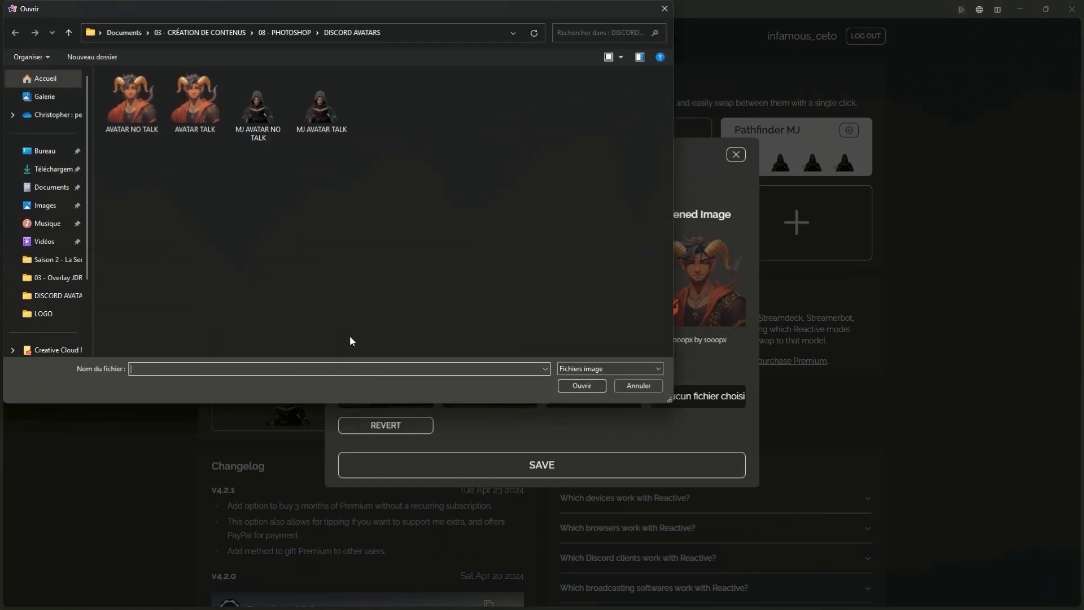
double_click(195, 105)
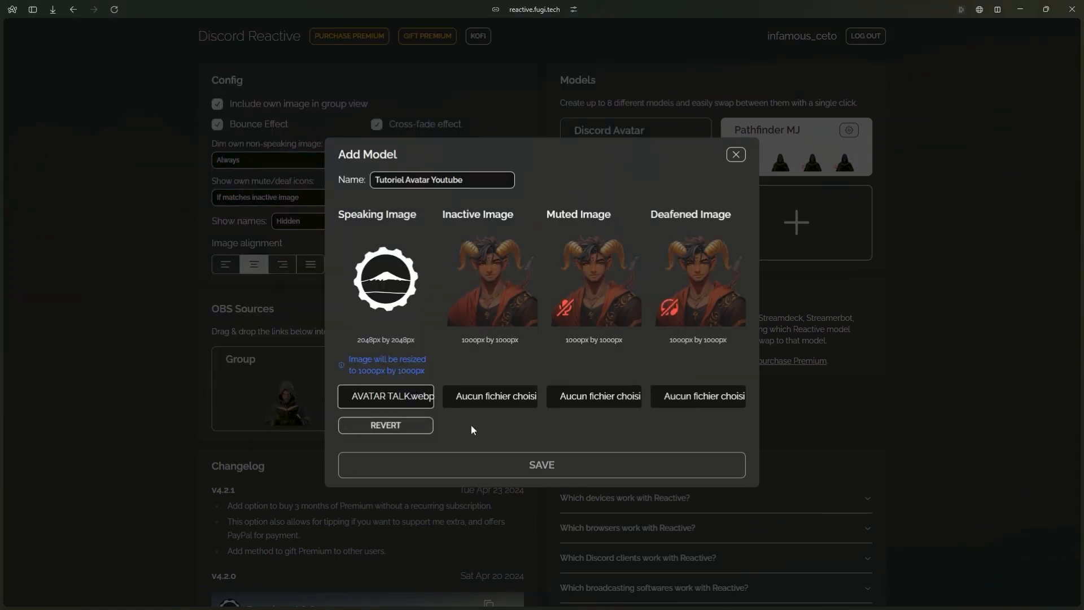
- Assign AVATAR NO TALK as the model's inactive image, and save and activate the Tutoriel Avatar Youtube model
left_click(497, 397)
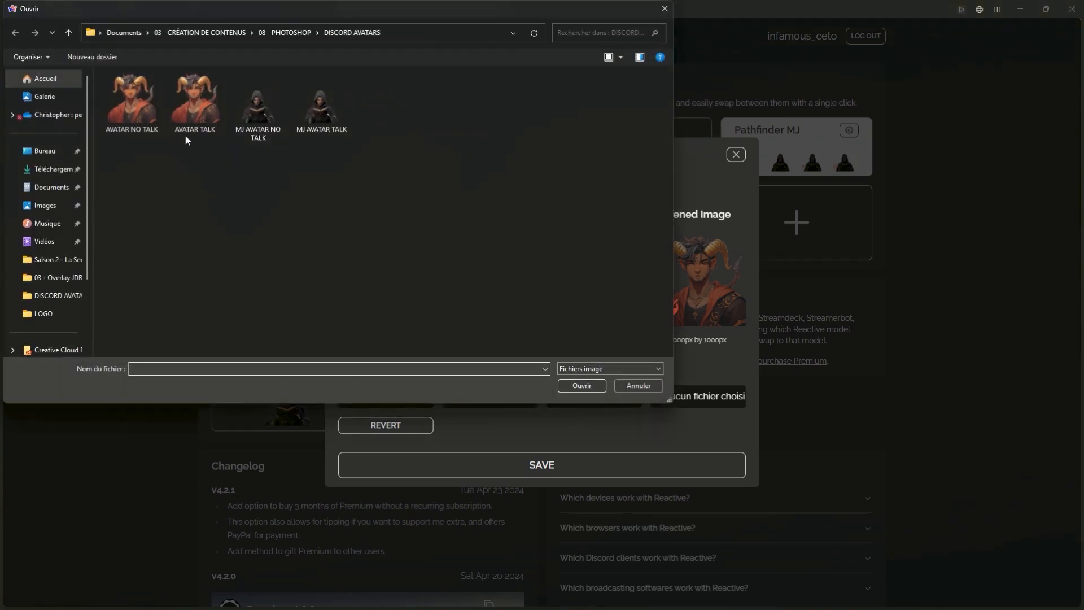
double_click(201, 109)
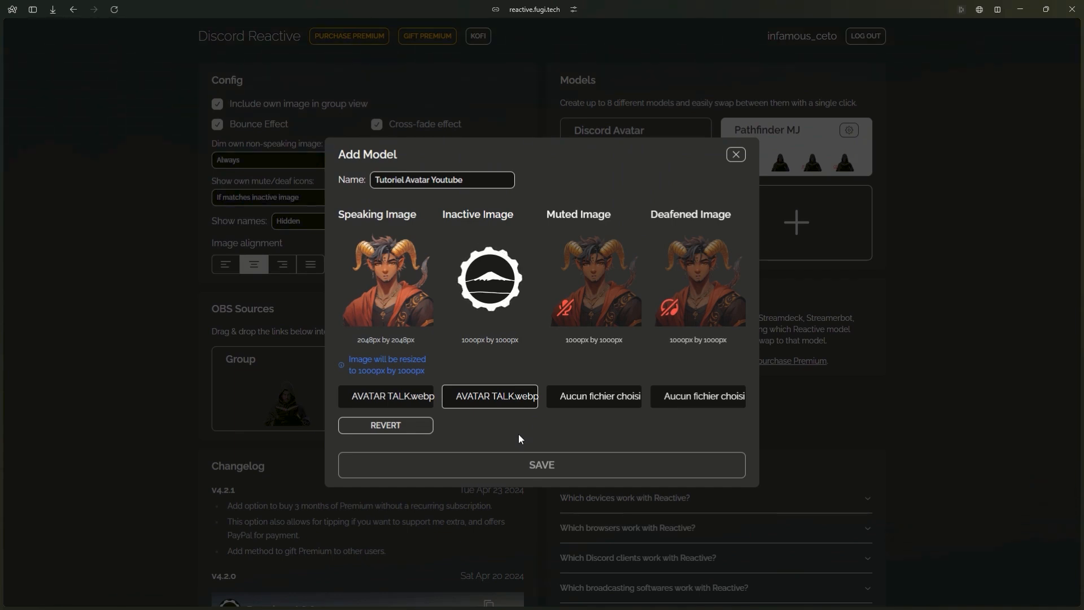
left_click(493, 397)
double_click(110, 104)
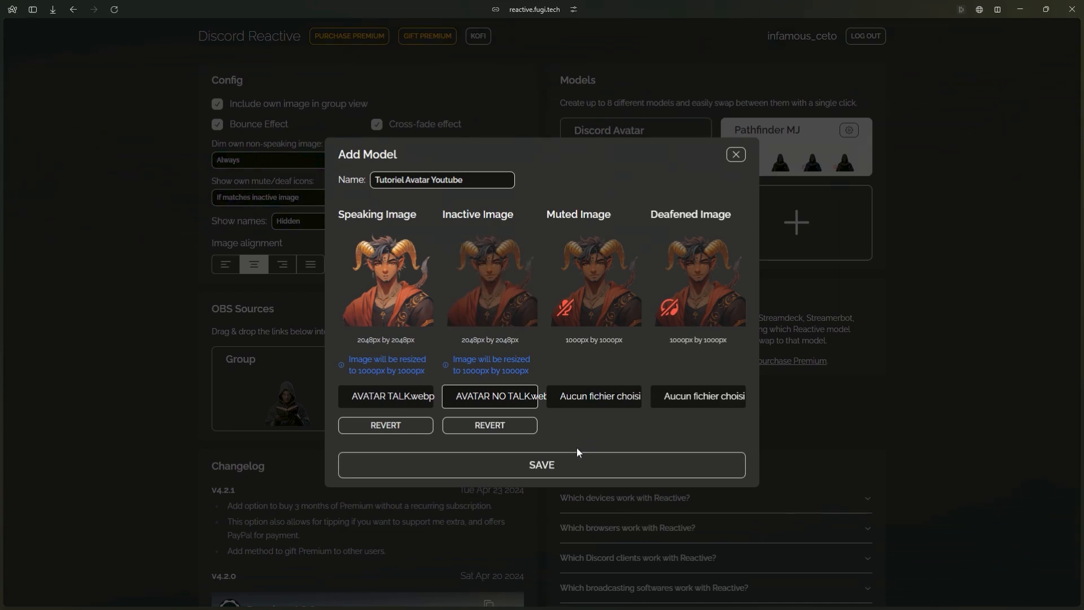
left_click(527, 468)
left_click(620, 224)
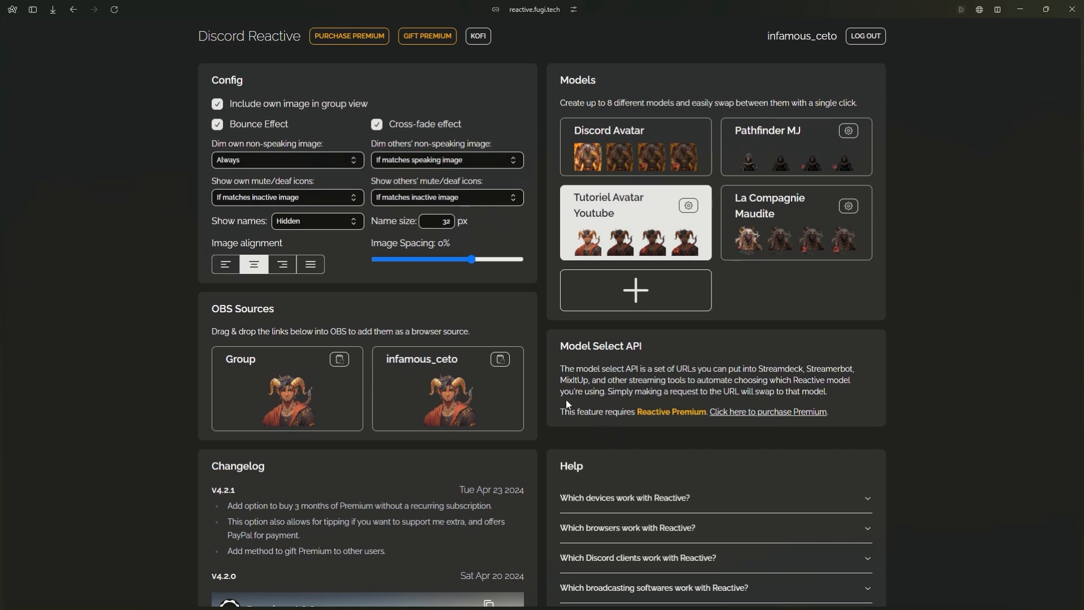
- Open the individual OBS source to preview the new avatar and return to the configuration page
mouse_move(100, 434)
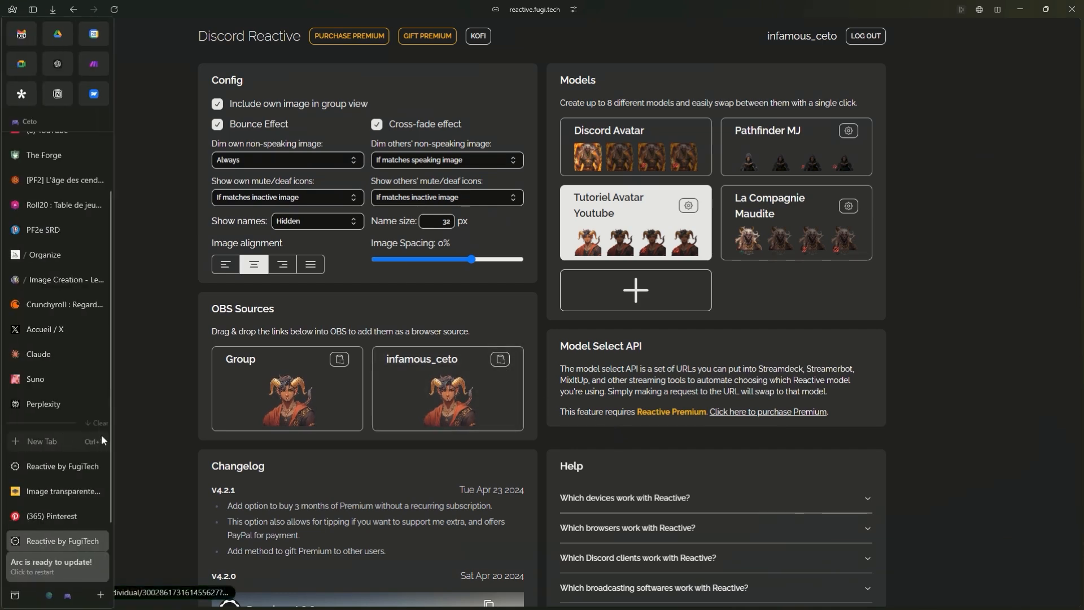
left_click(392, 351)
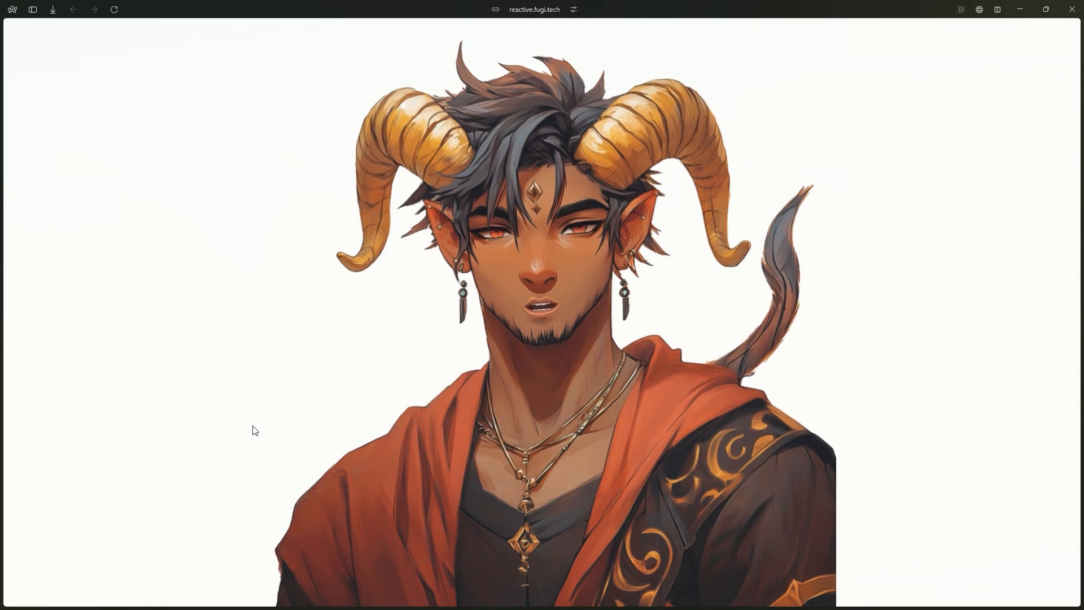
key("ctrl+w")
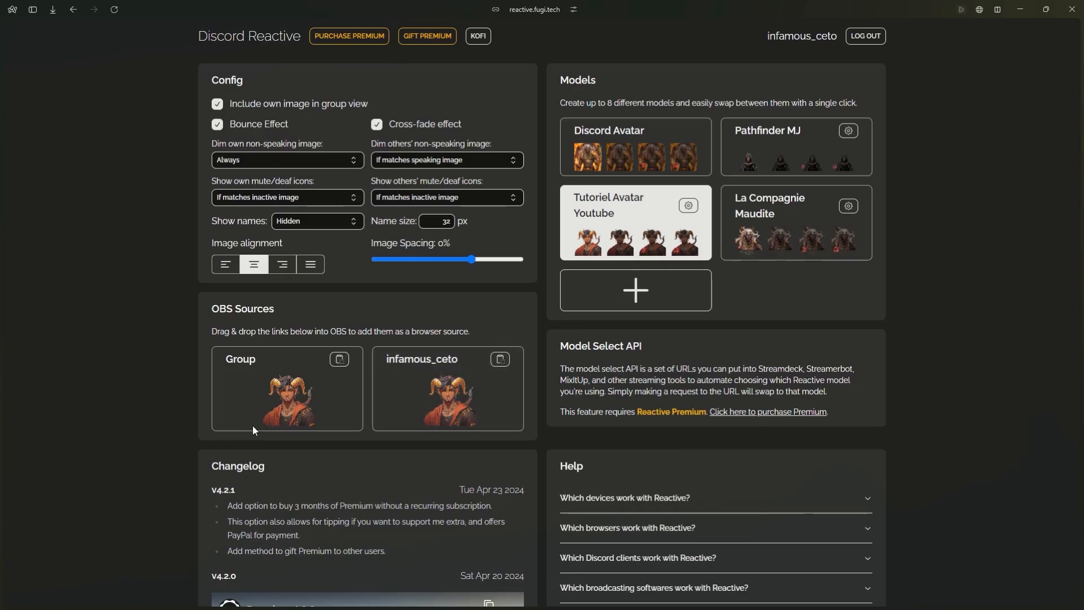
- Turn off the Cross-fade effect and check the avatar's talking transition in the source preview tab
left_click(376, 124)
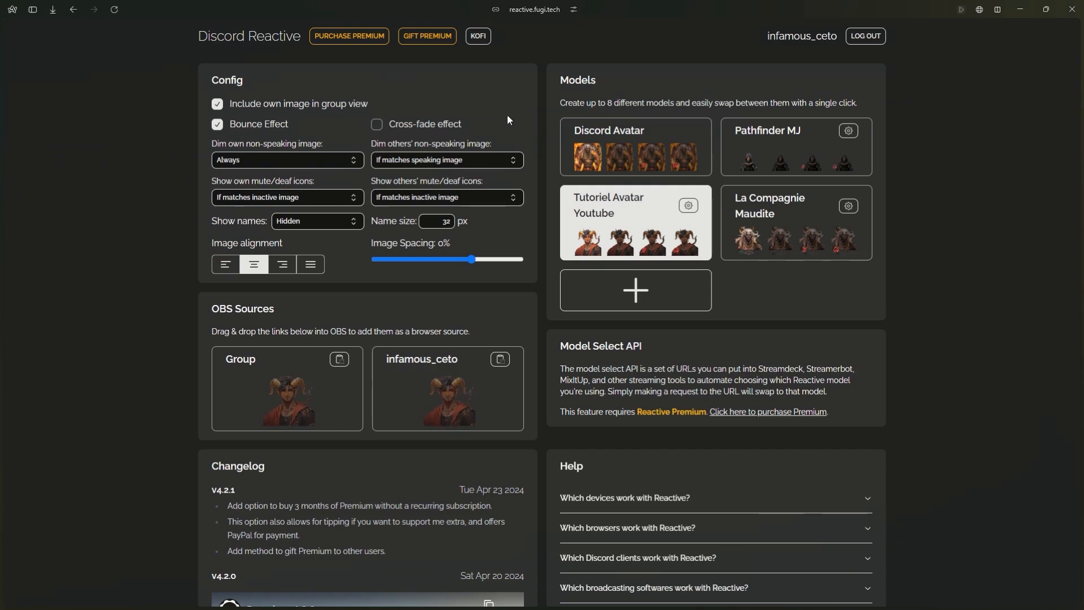
key("ctrl+Tab")
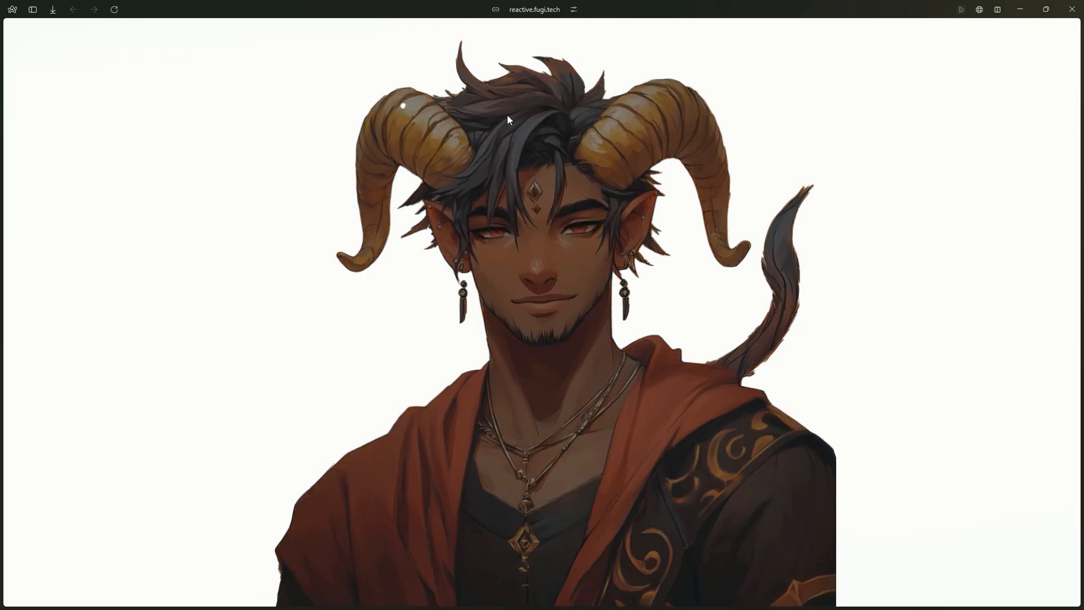
key("ctrl+Tab")
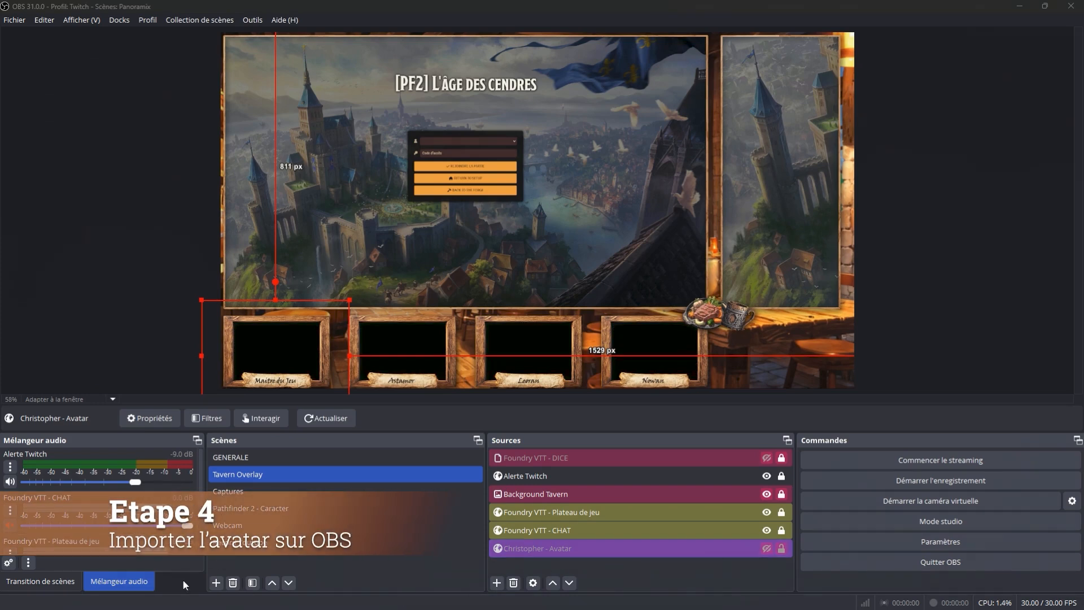
- In OBS, create a new scene named AVATAR ANIMEE
left_click(216, 582)
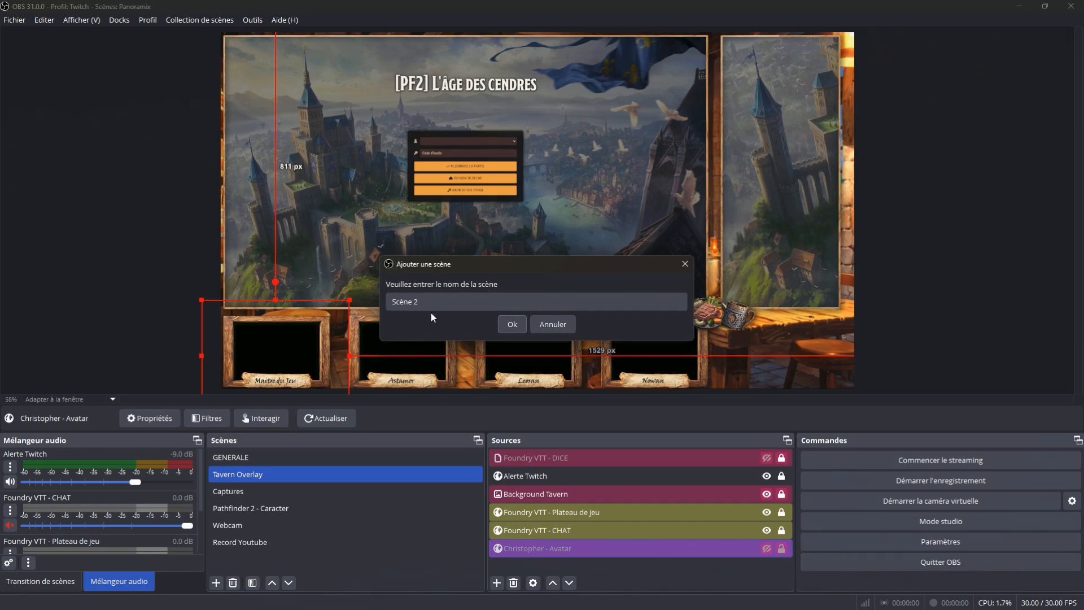
left_click_drag(426, 304, 374, 297)
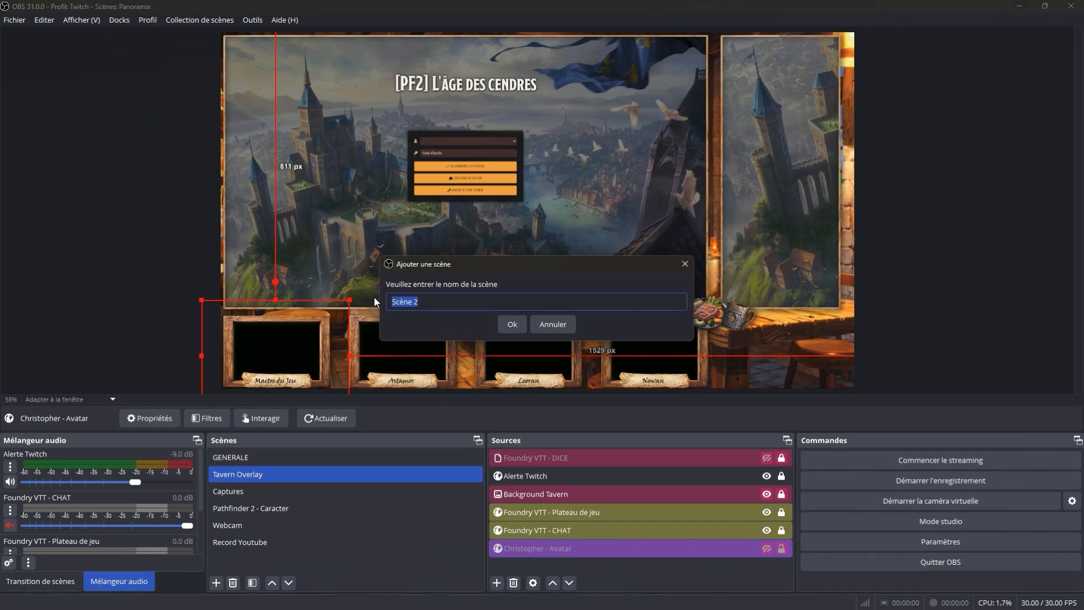
type("AVATAR ANIMEE")
key("Return")
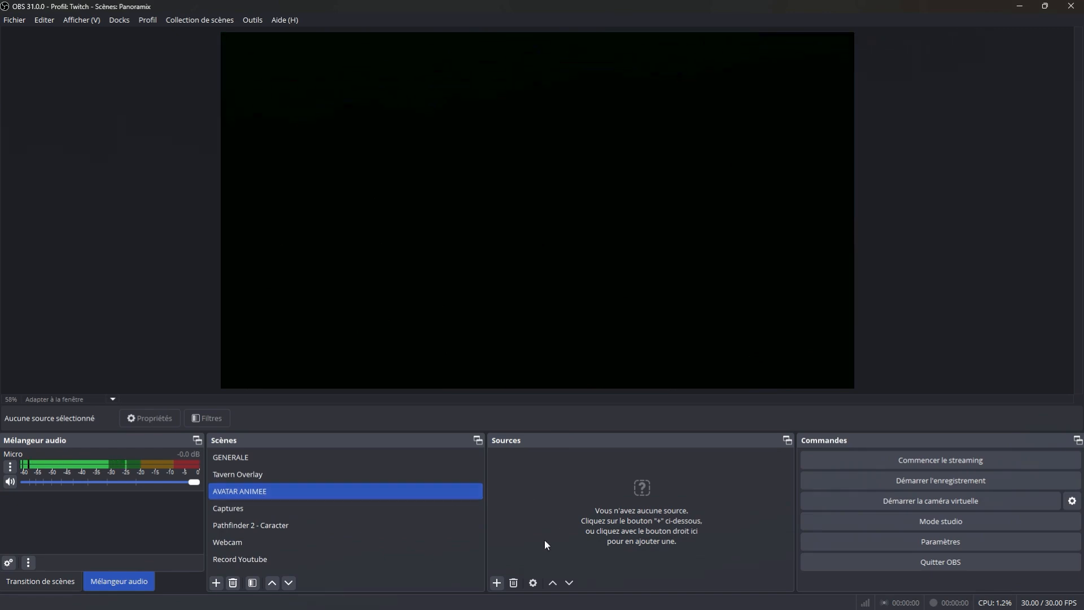
- Add a new web browser source named AVATAR CETO to the AVATAR ANIMEE scene
left_click(497, 582)
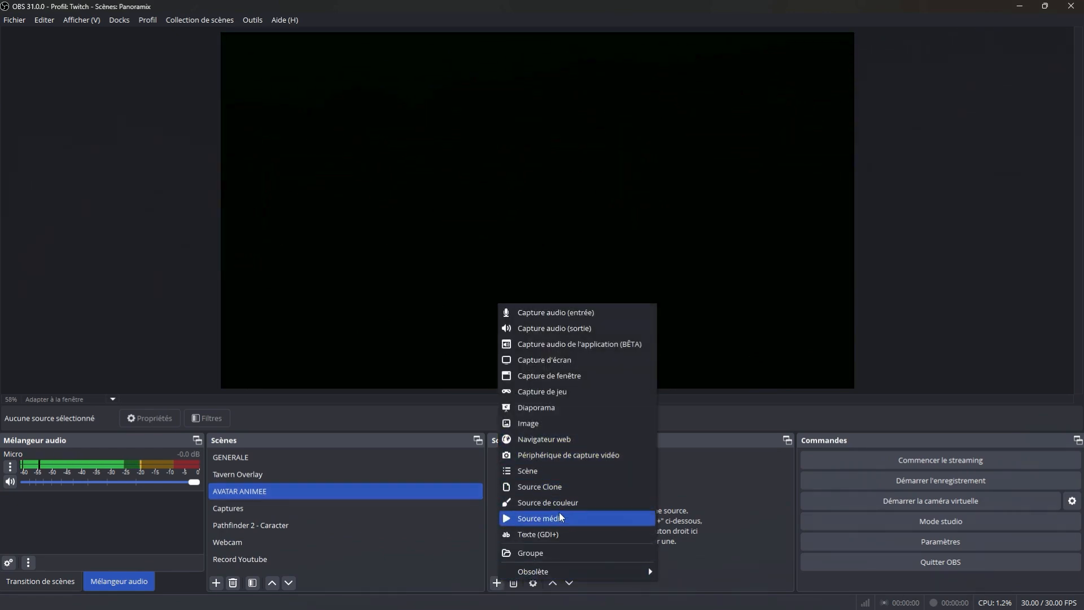
left_click(539, 439)
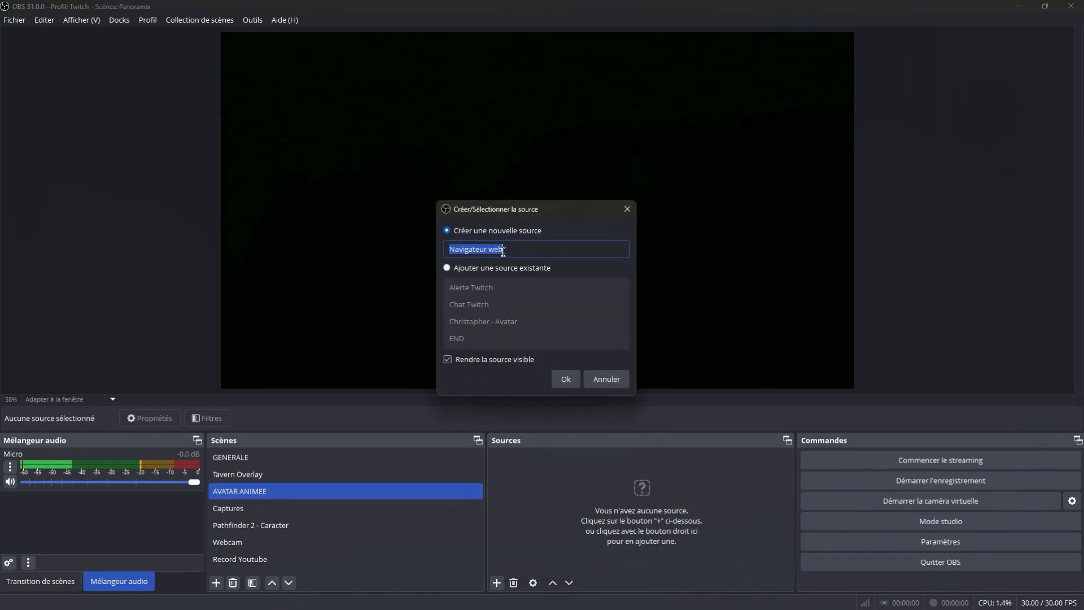
type("AVATAR CETO")
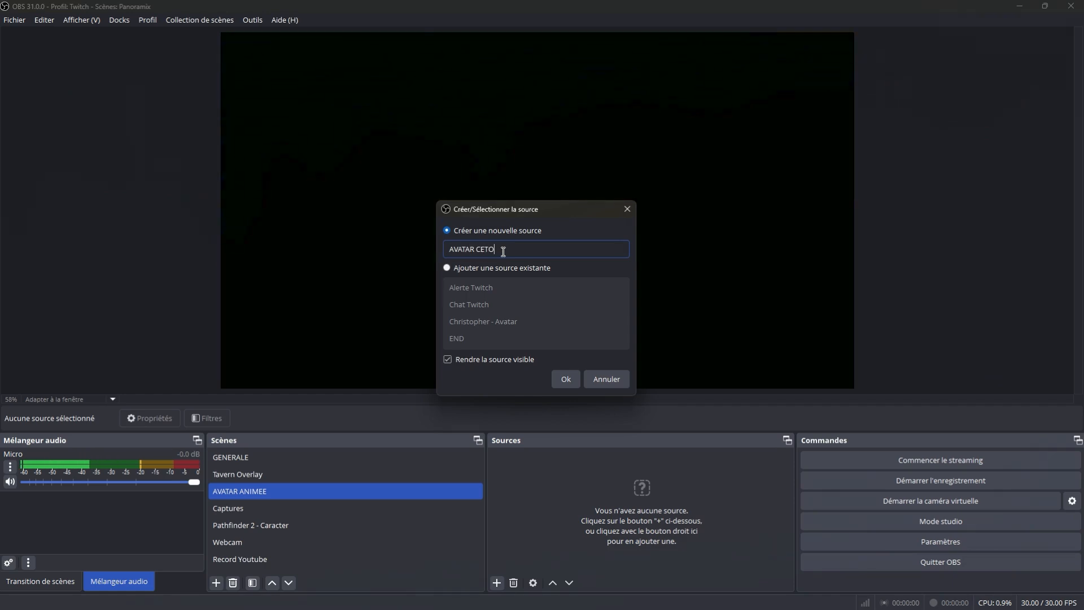
left_click(561, 379)
- Set the browser source's size to 1920 by 1080 and replace its URL with the copied individual Reactive link
left_click_drag(430, 349, 371, 349)
type("1920")
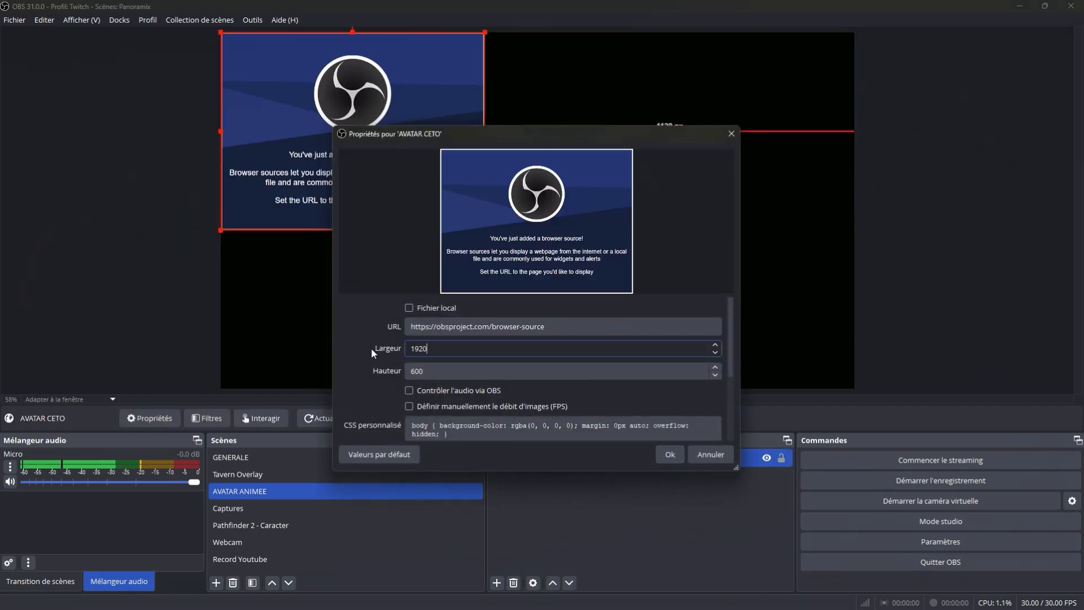
key("Tab")
type("1080")
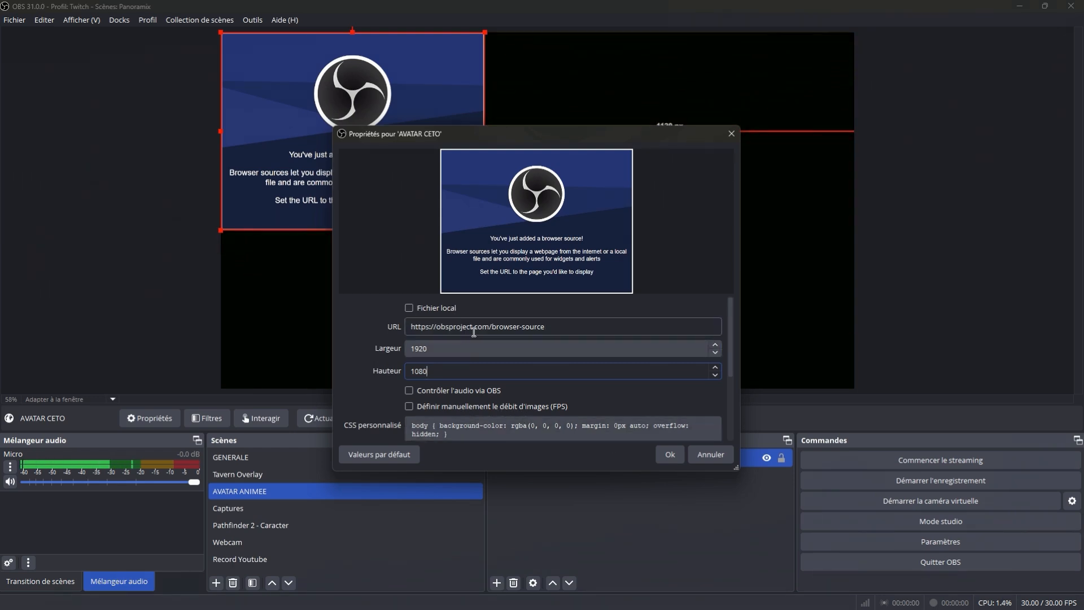
double_click(474, 327)
left_click(474, 329)
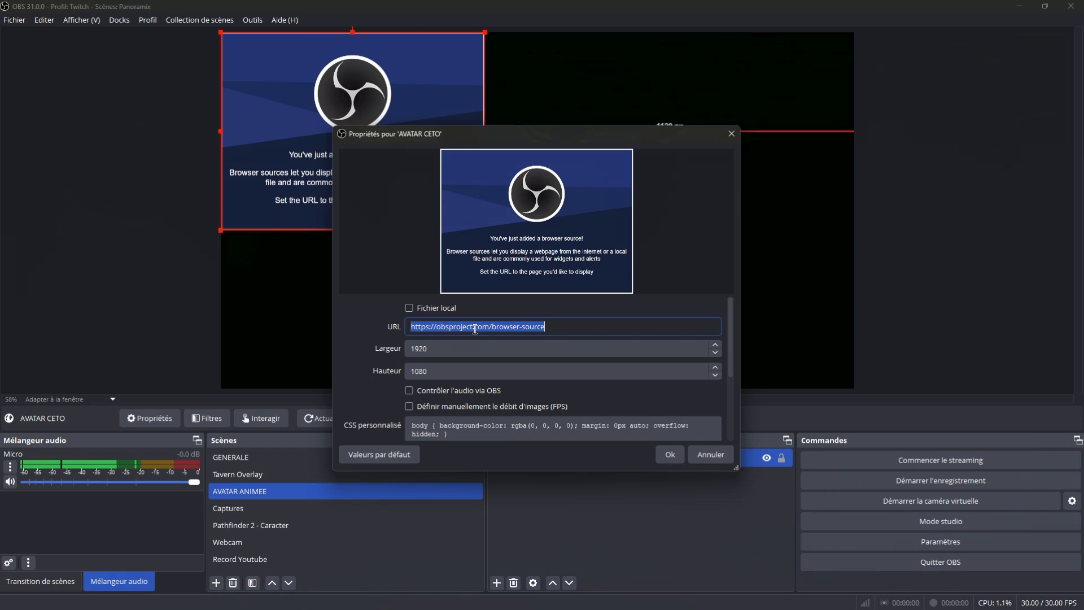
key("ctrl+v")
key("Return")
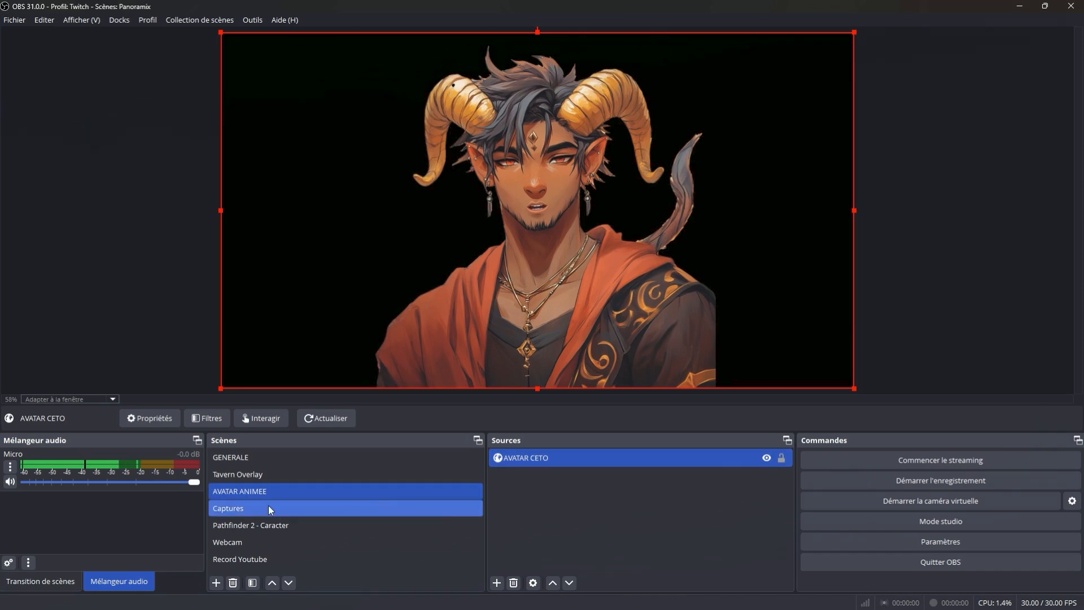
- In the Tavern Overlay scene, show the hidden avatar source and shrink and position it to fit the Maitre du Jeu frame
left_click(249, 474)
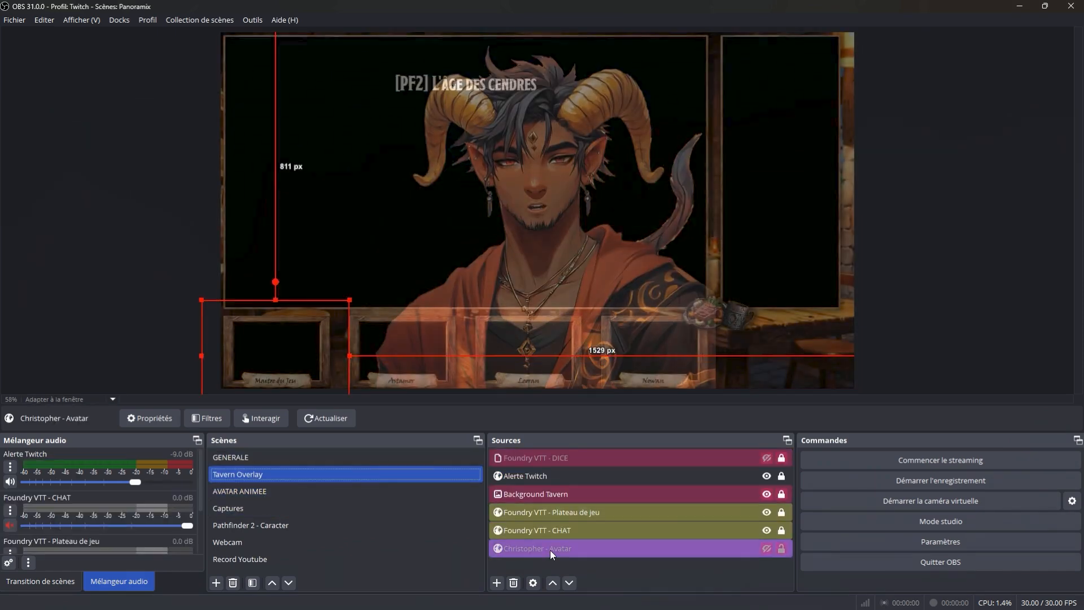
left_click(766, 550)
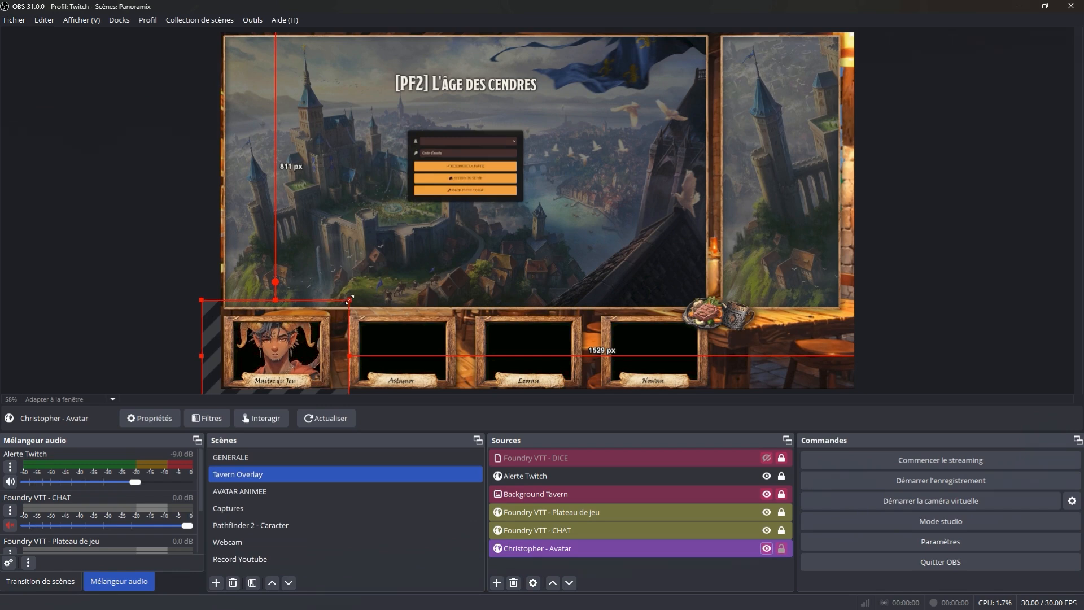
left_click_drag(349, 300, 327, 317)
left_click_drag(266, 346, 277, 338)
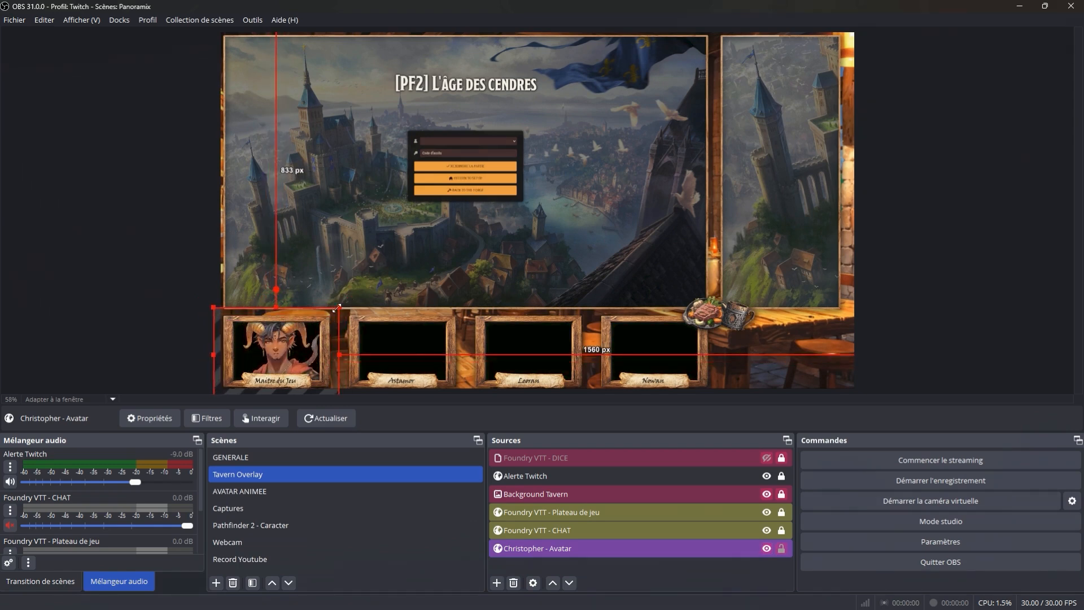
left_click_drag(339, 307, 290, 338)
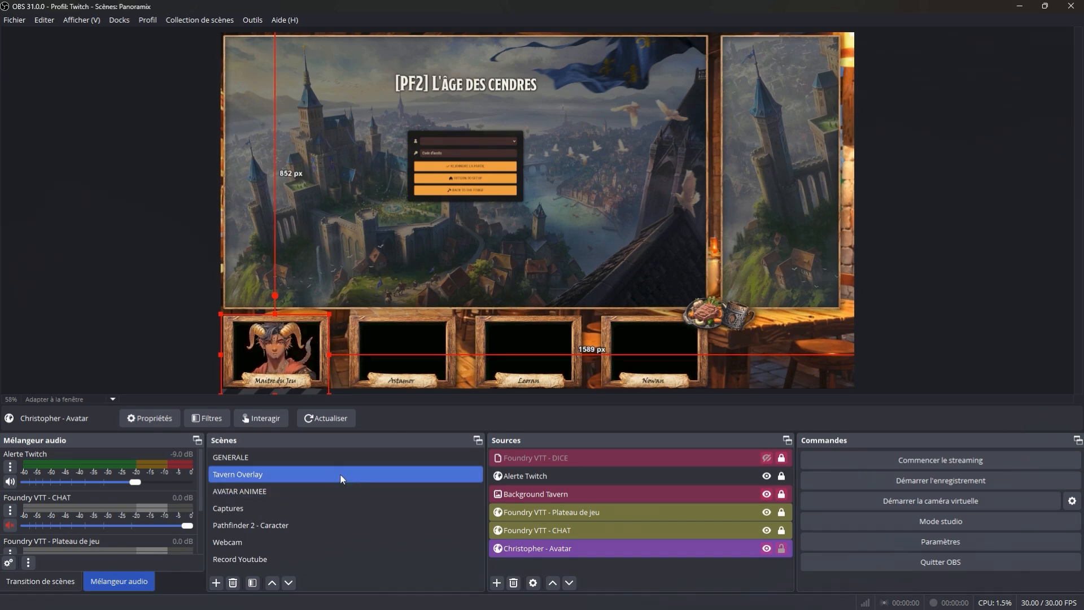
- Switch to the GENERALE scene to check the avatar in the overlay, and minimize the Discord window covering it
left_click(273, 458)
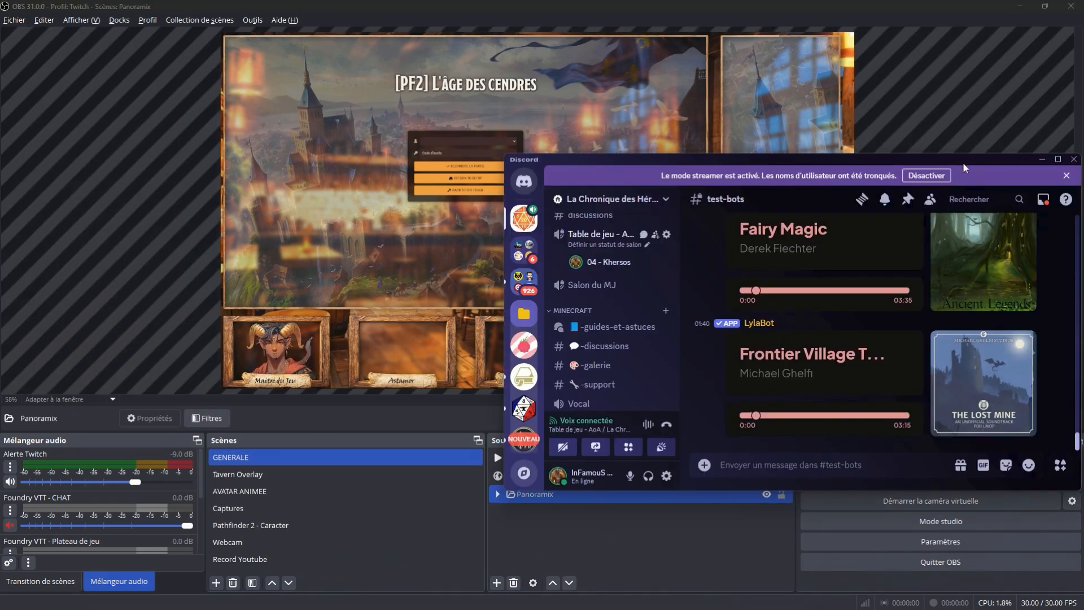
left_click_drag(961, 161, 858, 167)
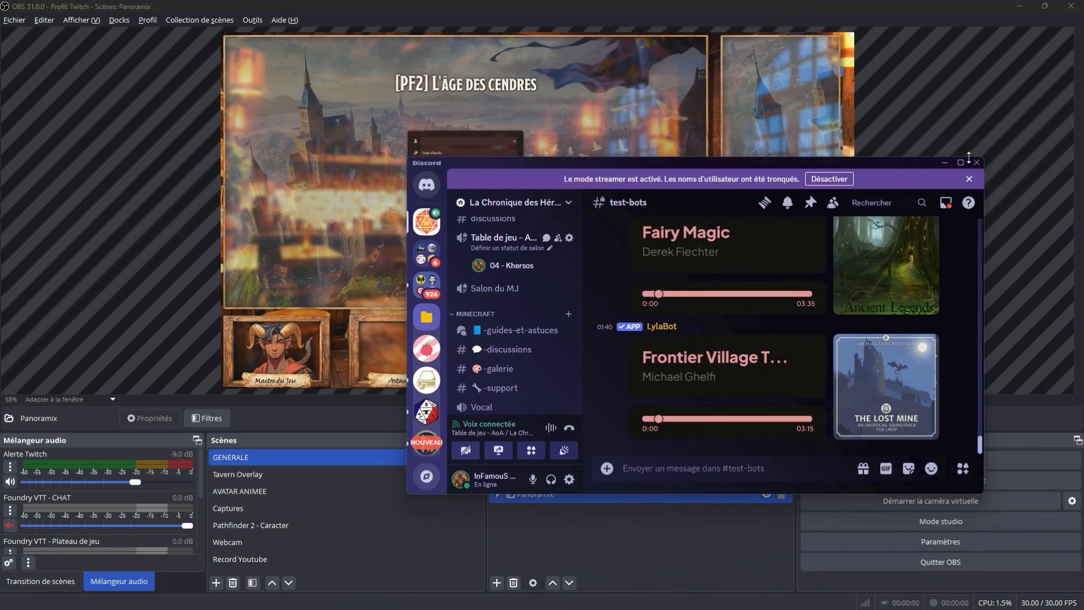
left_click(944, 163)
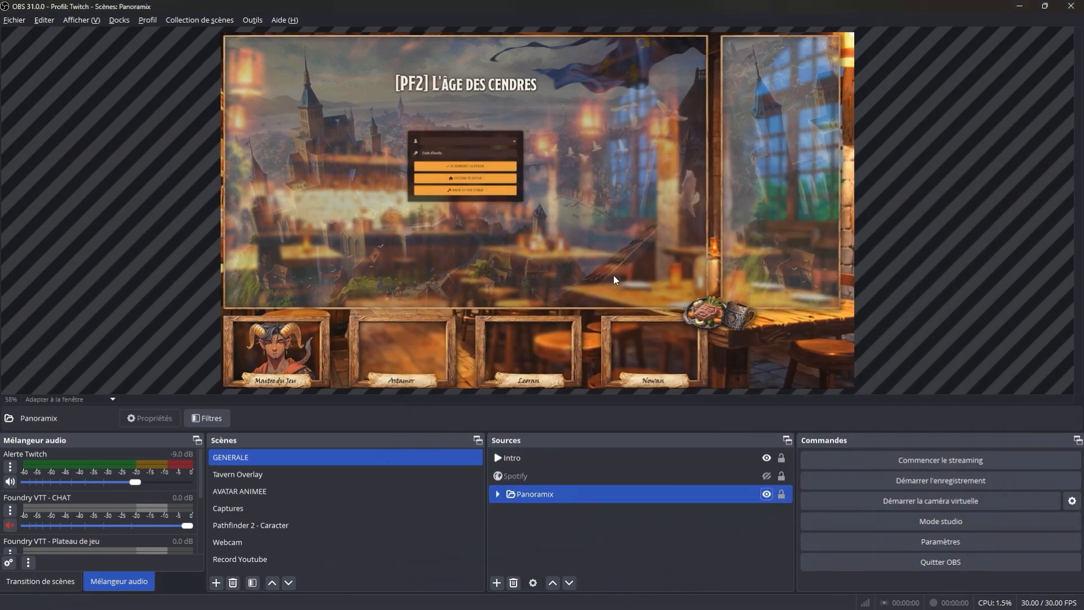